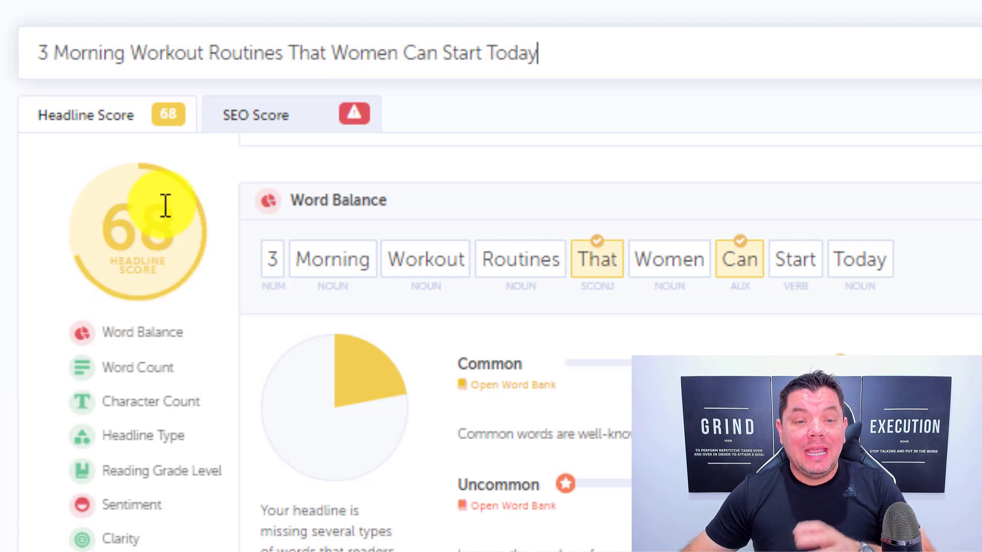
Review the sample headline in the headline analyzer and the Curiosity Words section of the power words article
{"action": "left_click_drag", "start_coordinate": [39, 53], "coordinate": [539, 70]}
{"action": "left_click", "coordinate": [539, 70]}
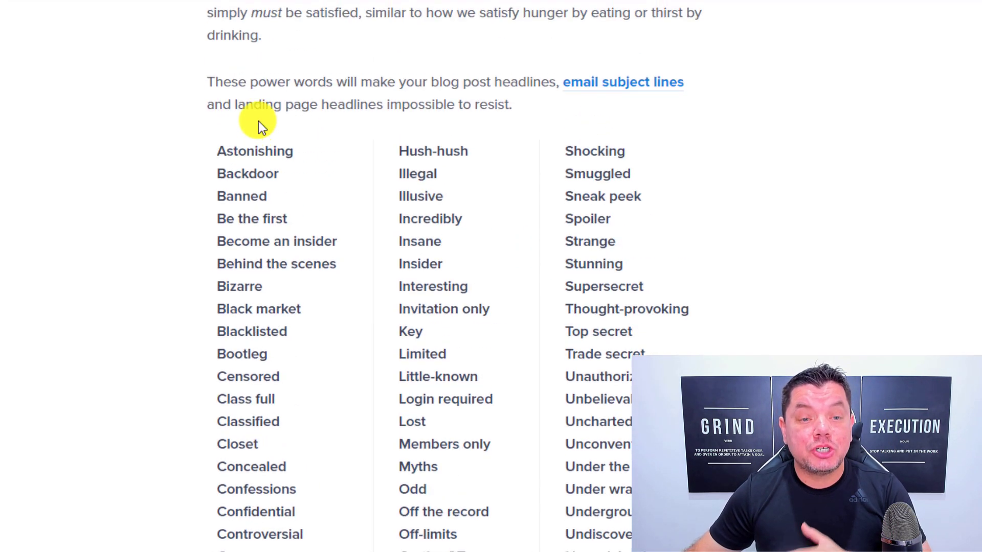
{"action": "scroll", "coordinate": [259, 121], "scroll_direction": "up", "scroll_amount": 3}
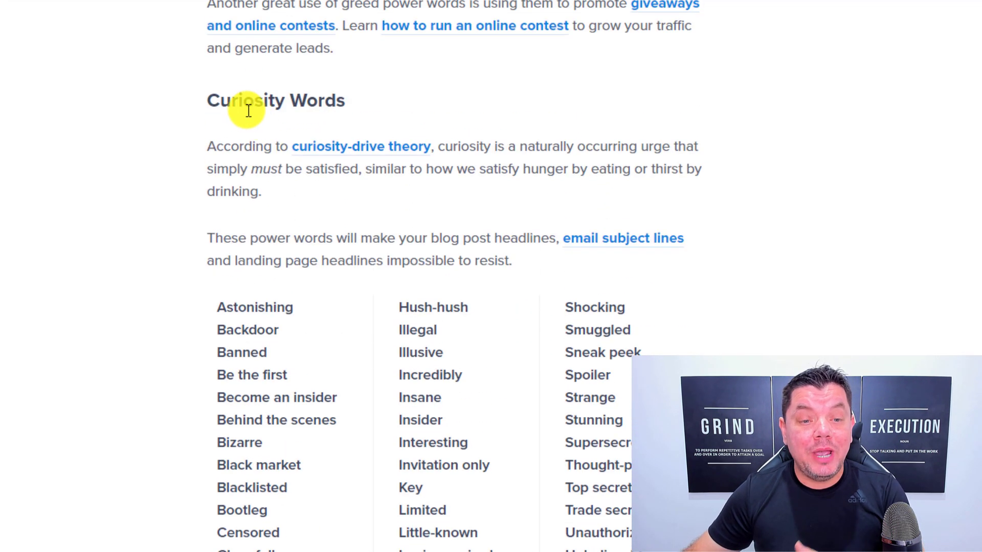
{"action": "left_click_drag", "start_coordinate": [209, 106], "coordinate": [344, 108]}
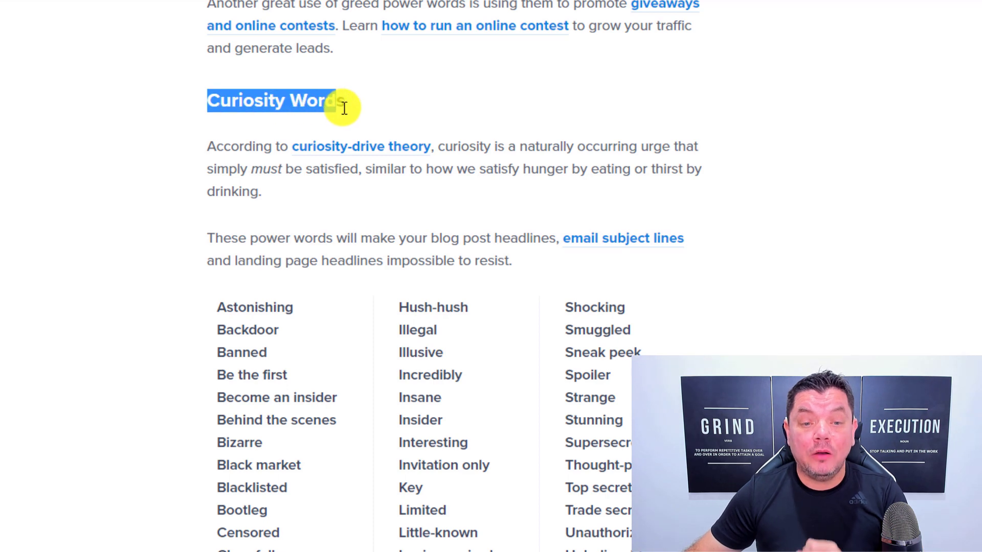
{"action": "left_click", "coordinate": [417, 100]}
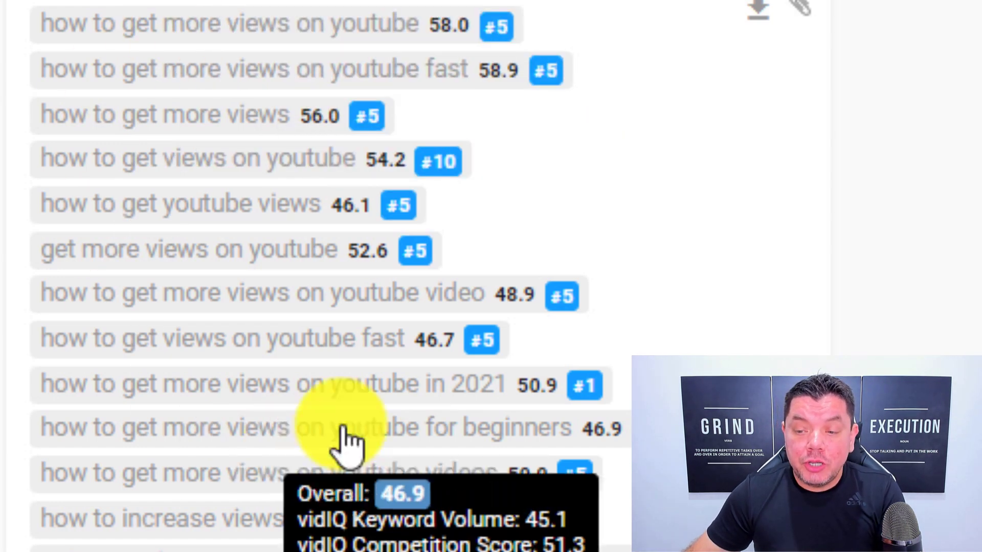
{"action": "mouse_move", "coordinate": [190, 275]}
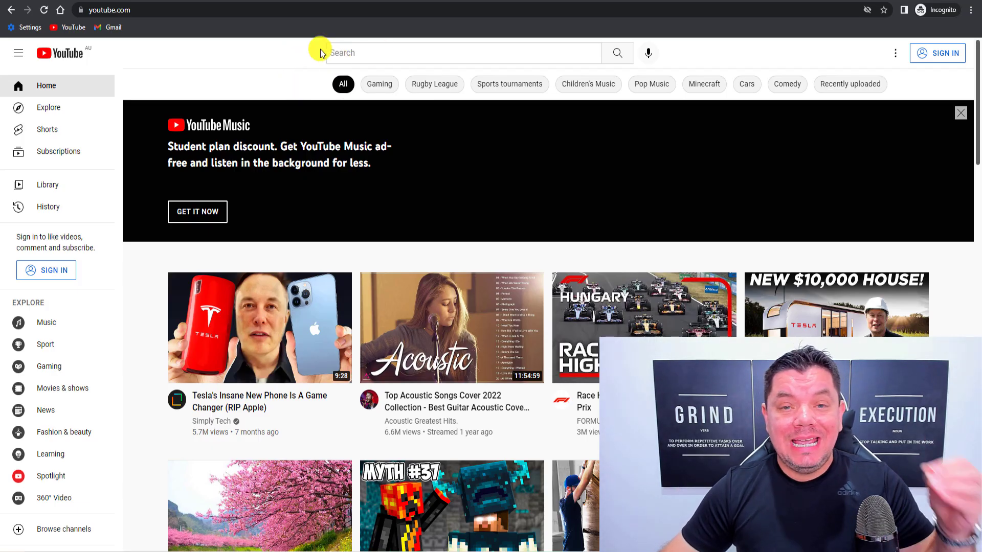
Browse the recommended and trending videos on the YouTube home page and return to its beginning
{"action": "scroll", "coordinate": [391, 165], "scroll_direction": "down", "scroll_amount": 2}
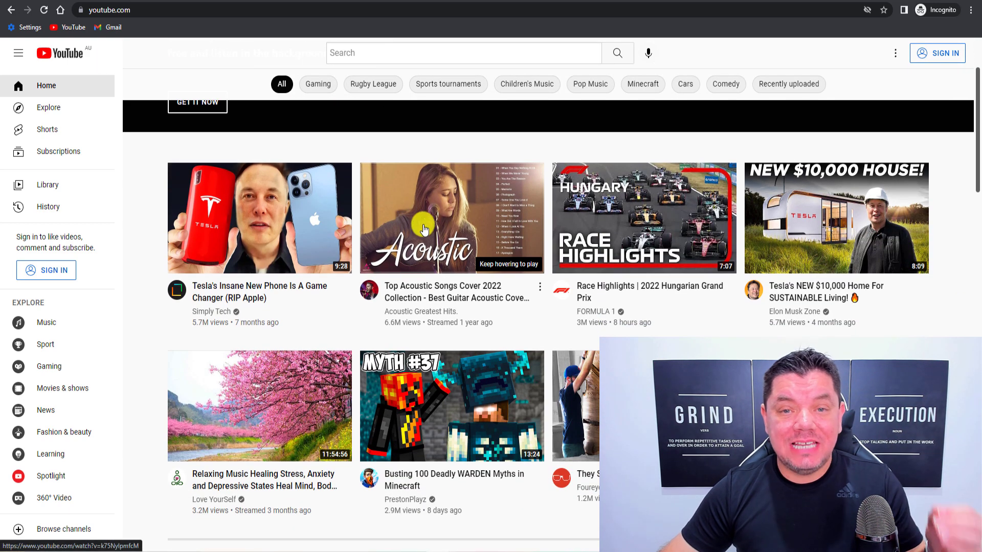
{"action": "scroll", "coordinate": [471, 278], "scroll_direction": "down", "scroll_amount": 2}
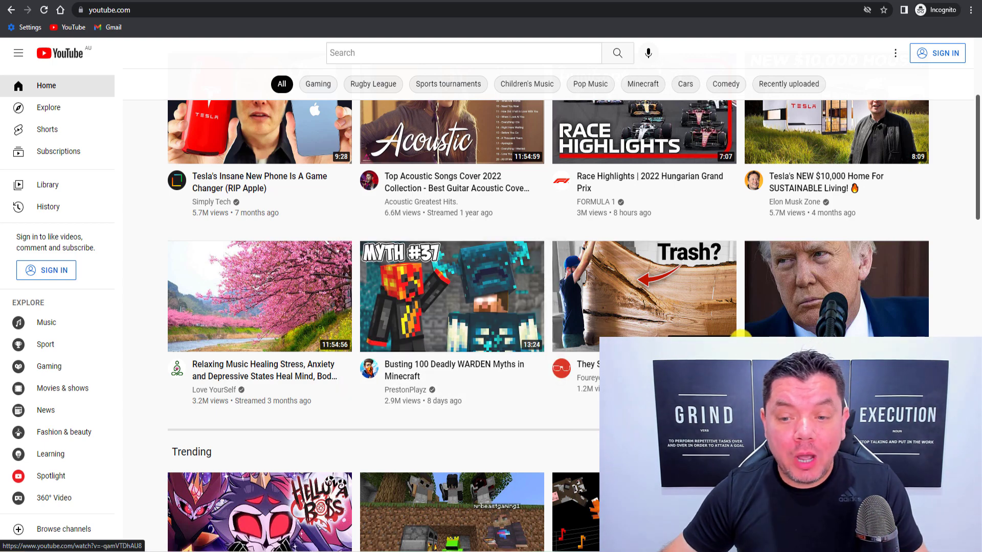
{"action": "scroll", "coordinate": [733, 337], "scroll_direction": "down", "scroll_amount": 3}
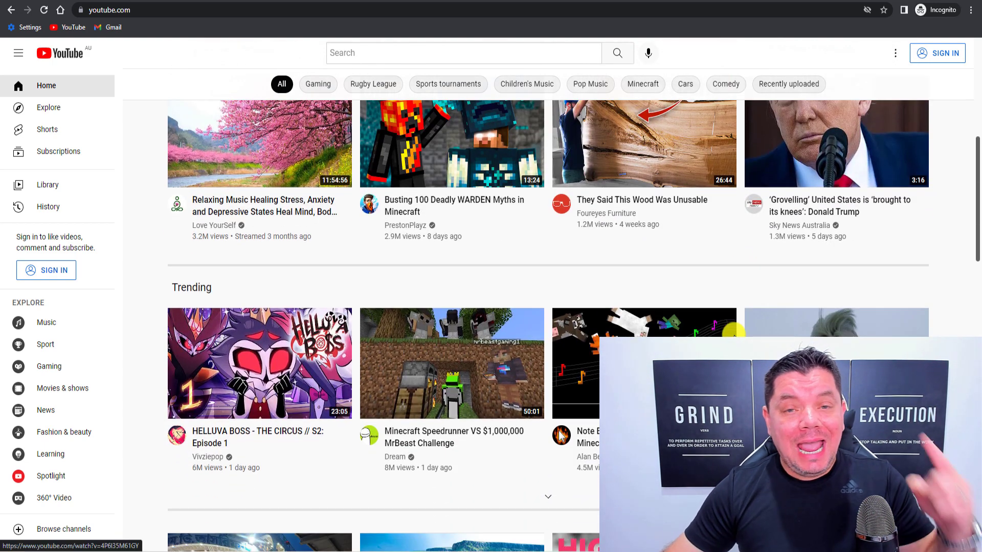
{"action": "scroll", "coordinate": [735, 336], "scroll_direction": "down", "scroll_amount": 5}
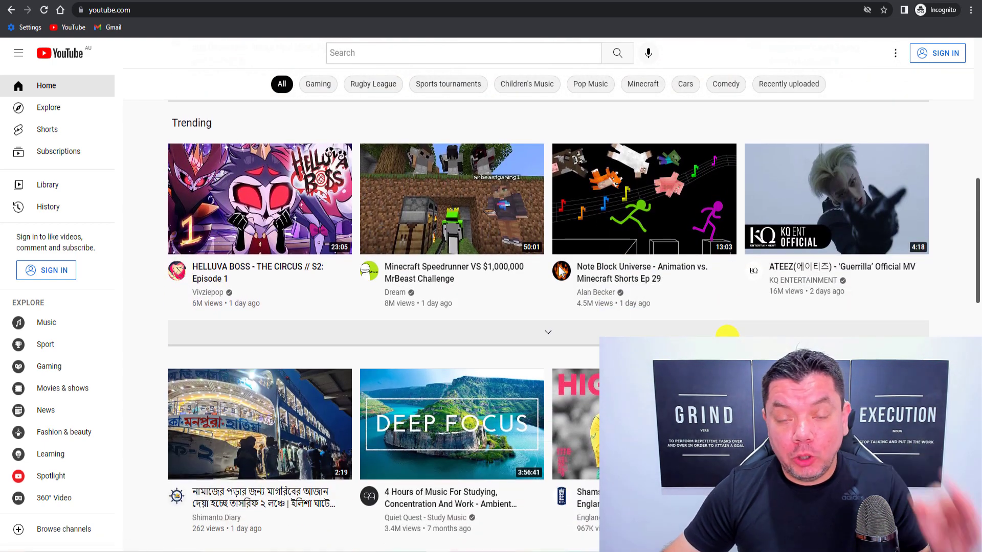
{"action": "scroll", "coordinate": [561, 162], "scroll_direction": "down", "scroll_amount": 4}
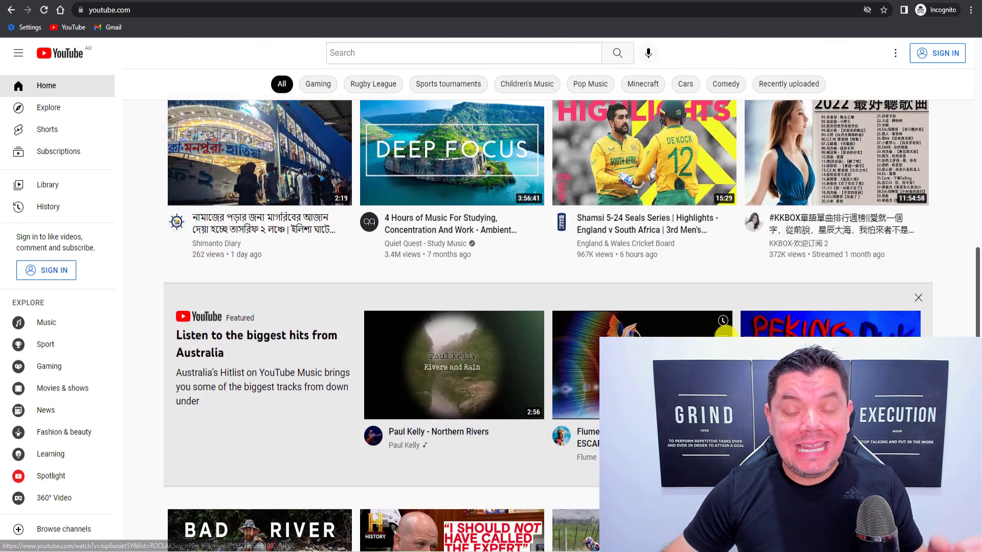
{"action": "scroll", "coordinate": [594, 339], "scroll_direction": "down", "scroll_amount": 6}
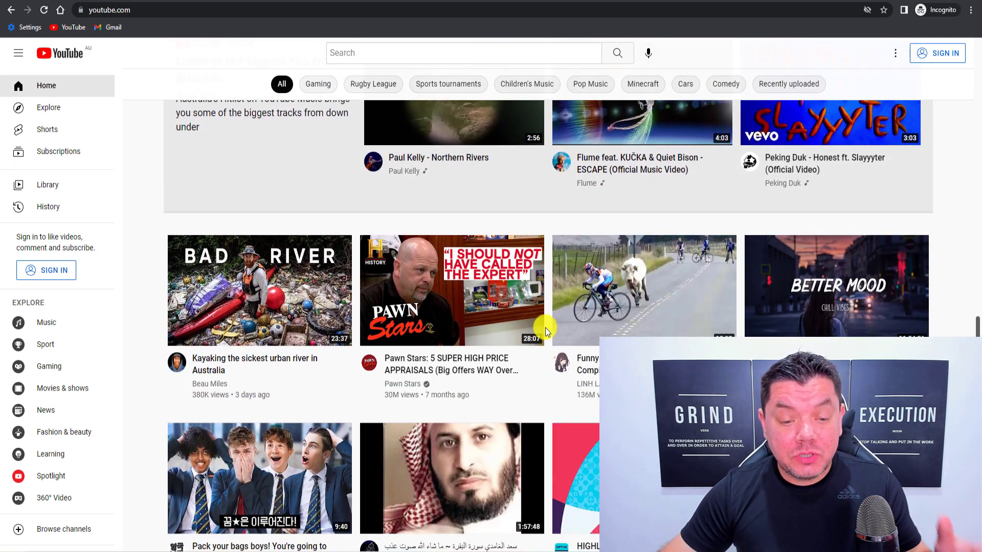
{"action": "scroll", "coordinate": [613, 333], "scroll_direction": "down", "scroll_amount": 3}
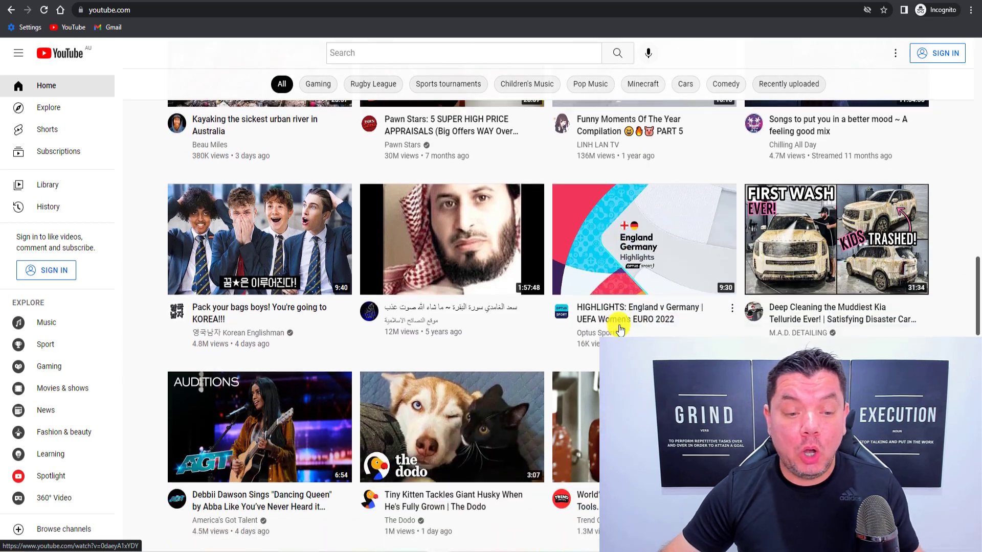
{"action": "scroll", "coordinate": [618, 327], "scroll_direction": "up", "scroll_amount": 1}
{"action": "scroll", "coordinate": [619, 324], "scroll_direction": "up", "scroll_amount": 20}
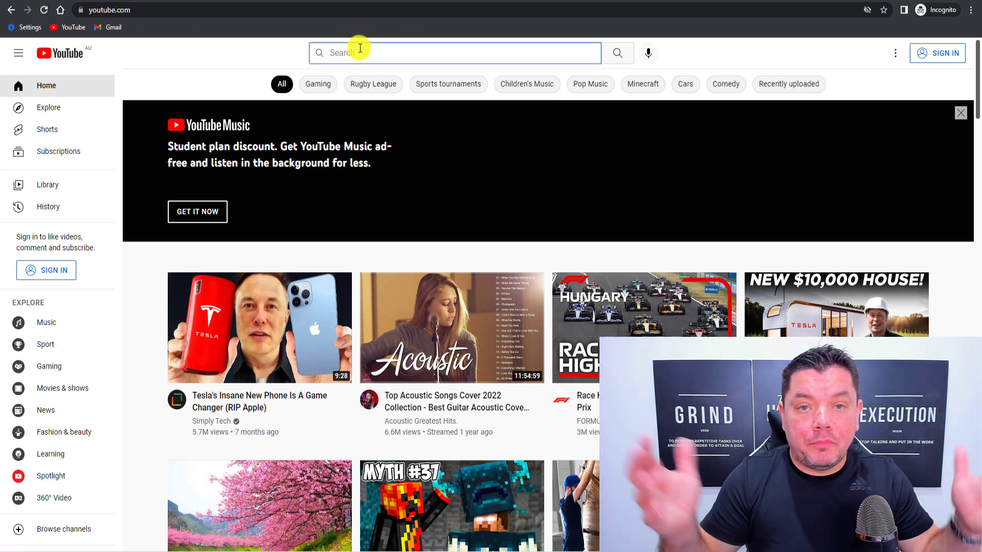
Enter "how to" and extend it to "how to a" in the YouTube search to view the suggested searches
{"action": "type", "text": "how"}
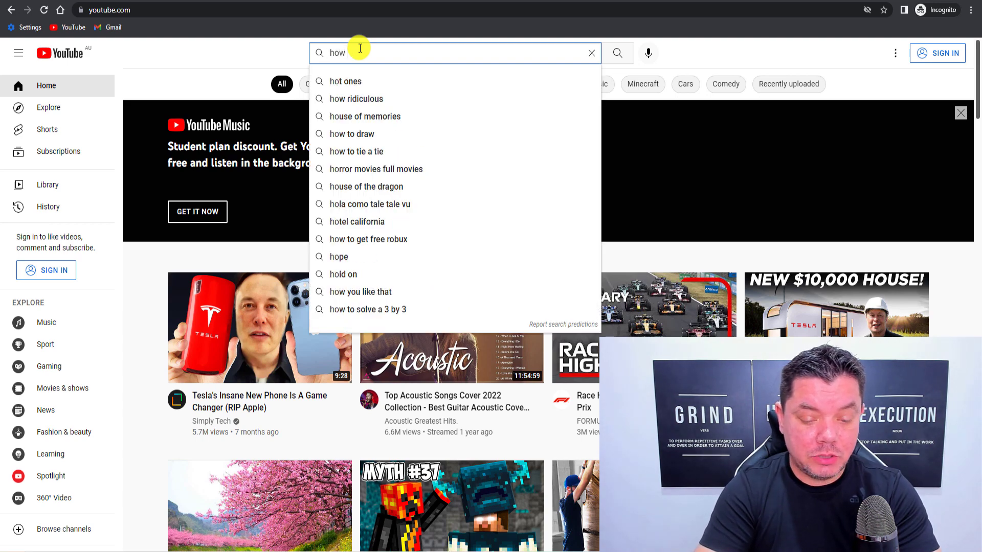
{"action": "type", "text": " to"}
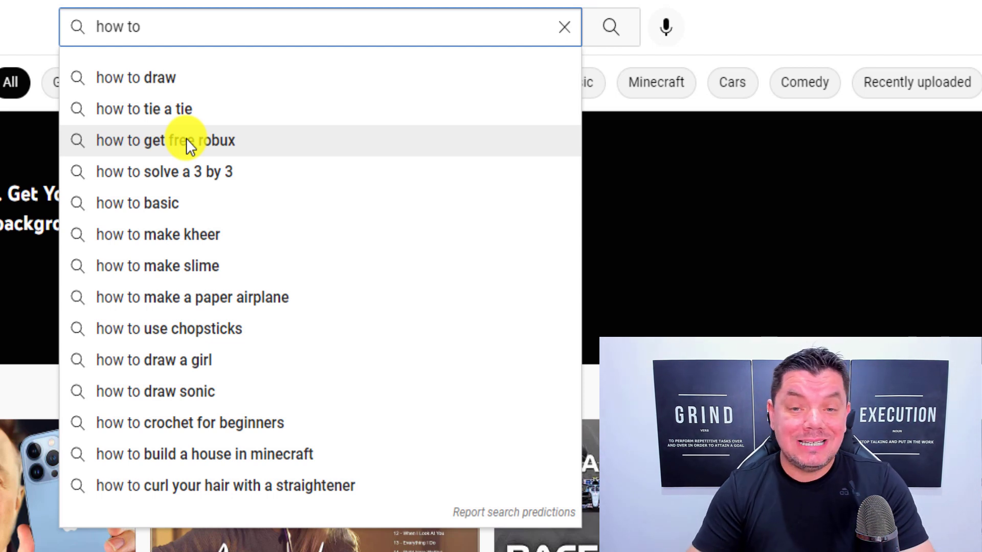
{"action": "type", "text": "a"}
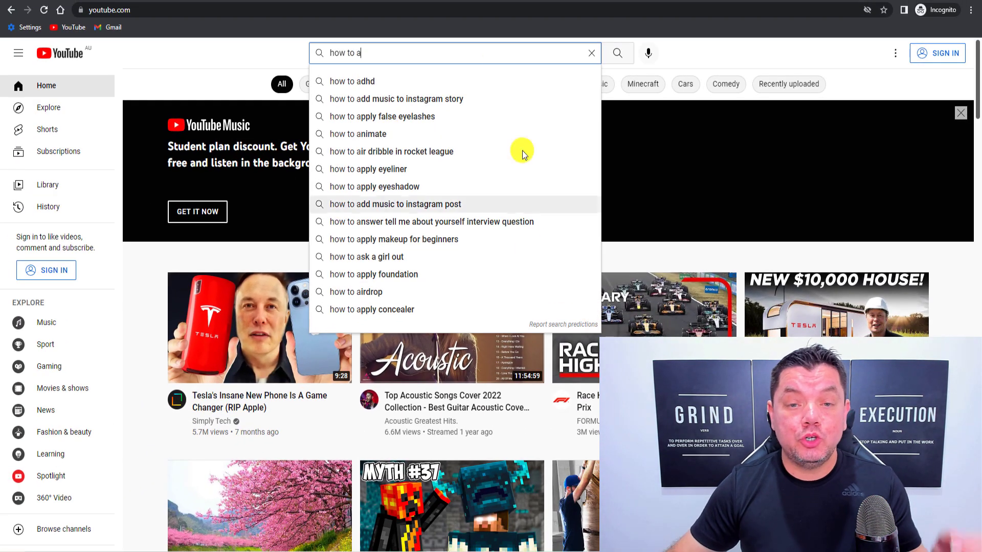
{"action": "left_click", "coordinate": [692, 52]}
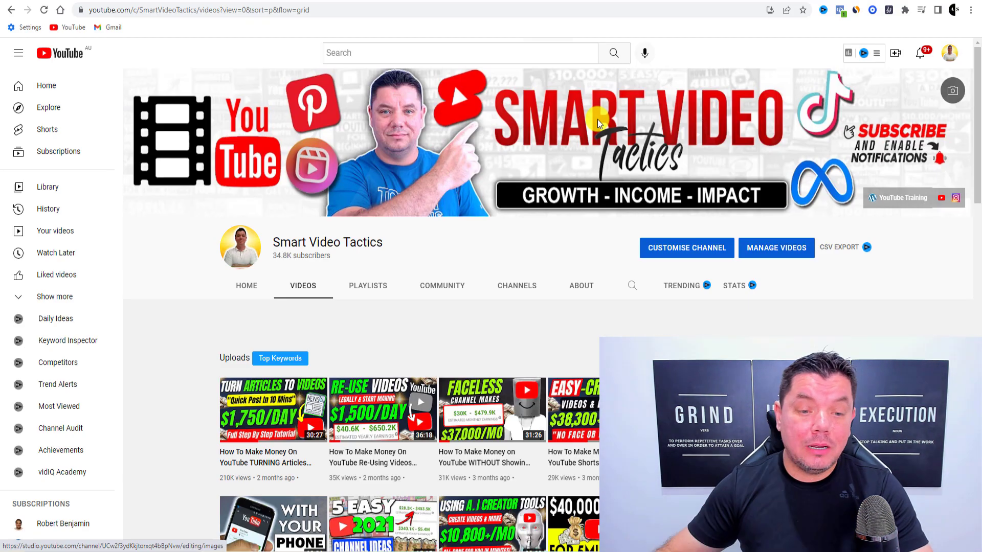
Examine the titles and view counts of the most popular uploads on the Smart Video Tactics channel
{"action": "scroll", "coordinate": [361, 256], "scroll_direction": "down", "scroll_amount": 1}
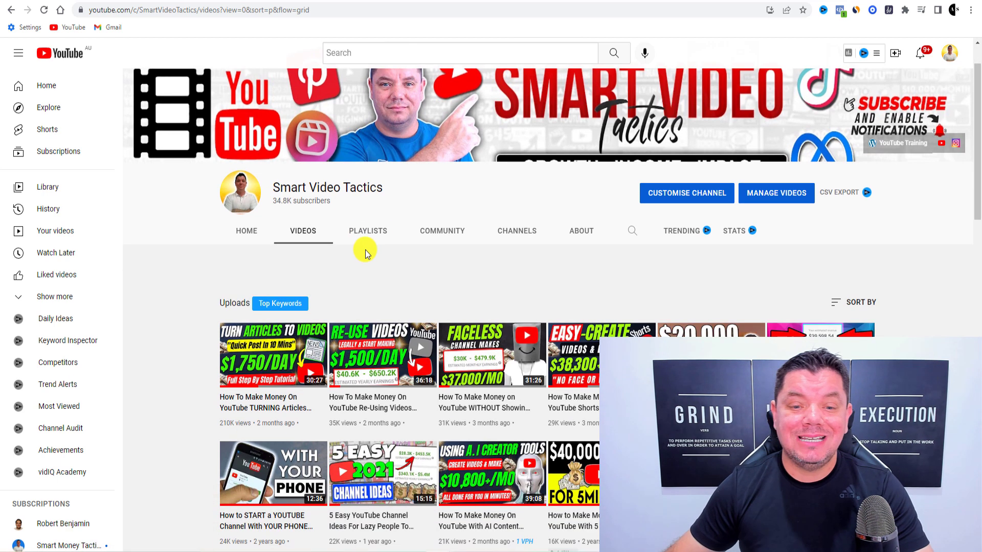
{"action": "scroll", "coordinate": [364, 246], "scroll_direction": "down", "scroll_amount": 2}
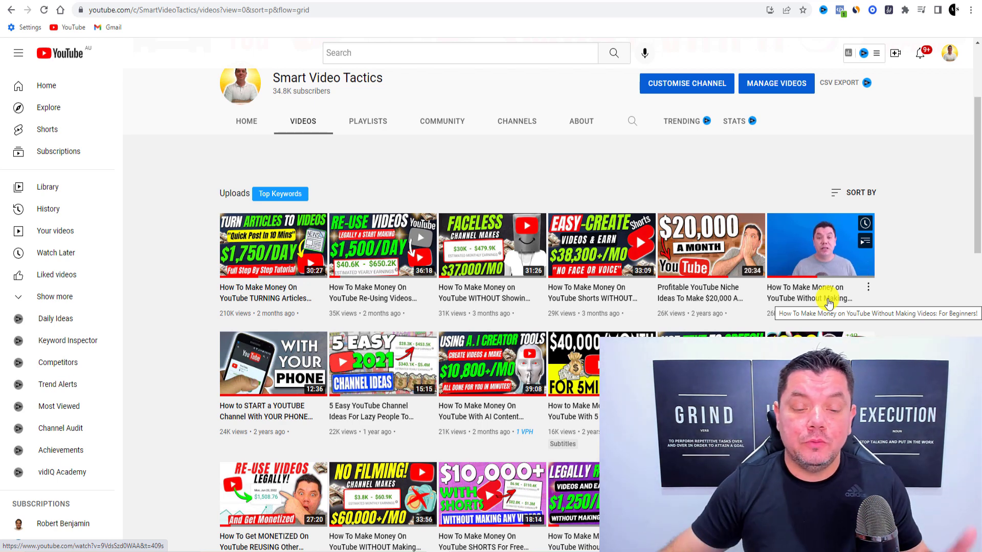
{"action": "scroll", "coordinate": [327, 353], "scroll_direction": "down", "scroll_amount": 1}
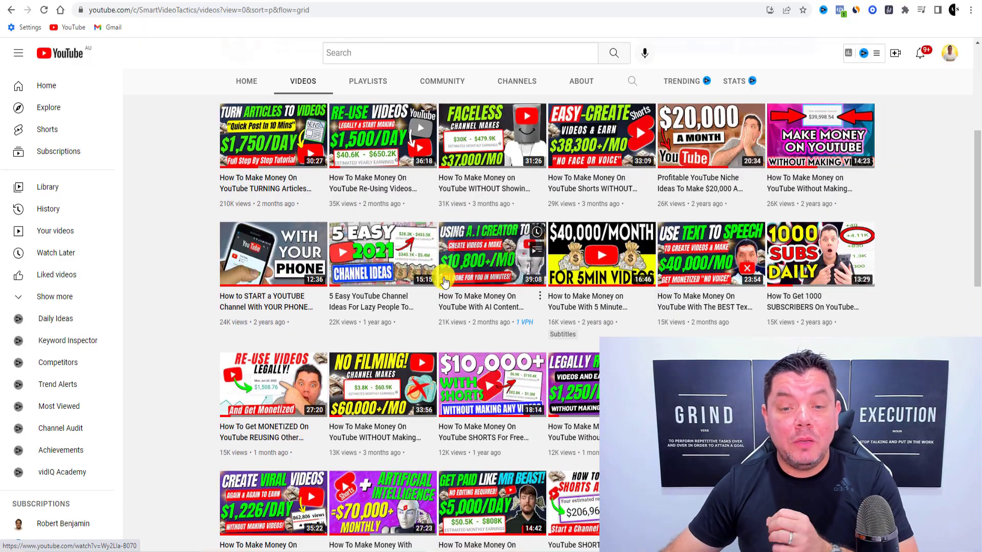
{"action": "mouse_move", "coordinate": [451, 240]}
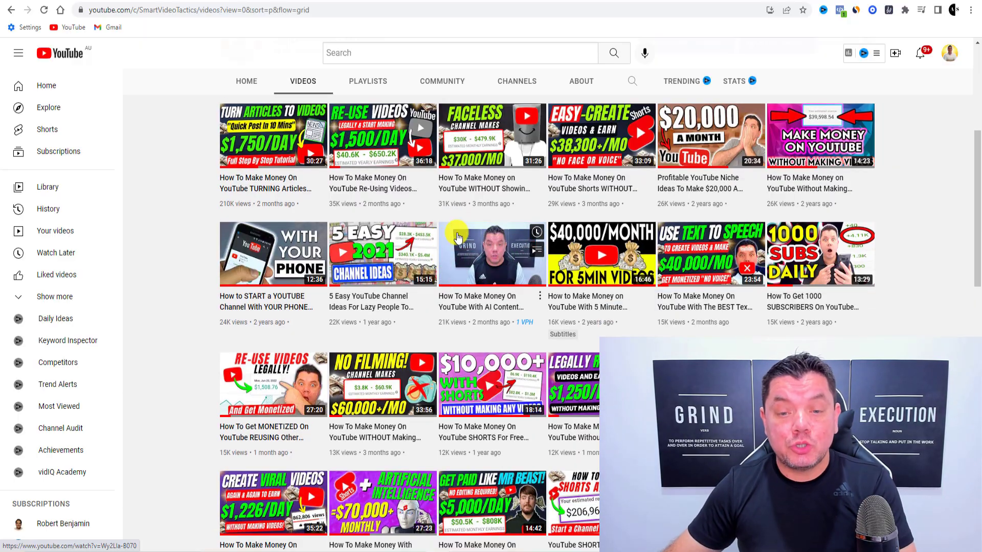
{"action": "mouse_move", "coordinate": [569, 182]}
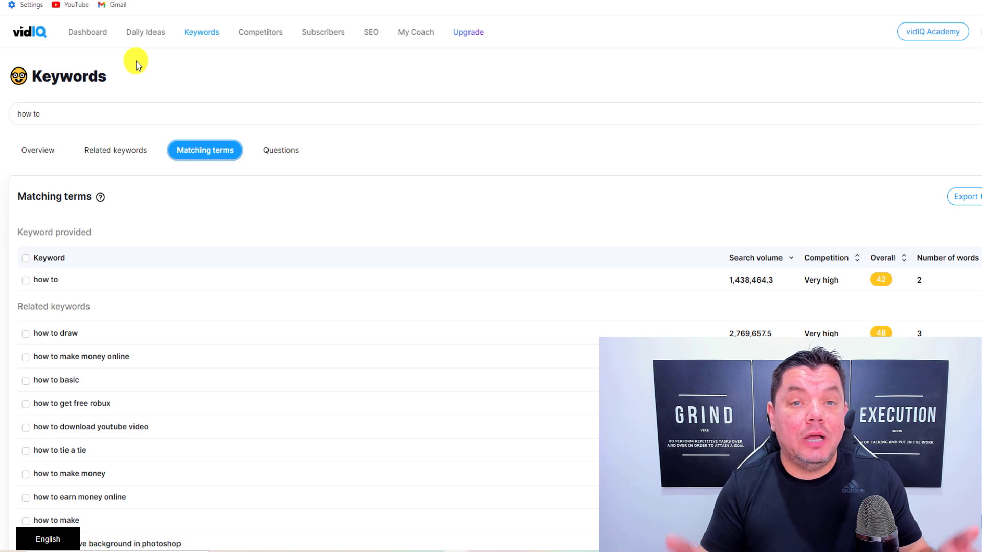
{"action": "left_click", "coordinate": [39, 109]}
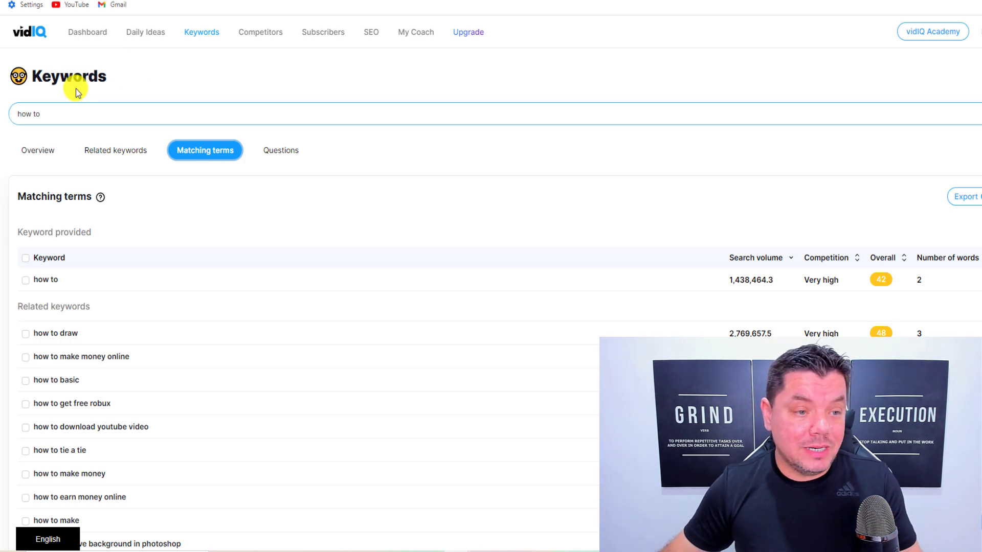
{"action": "right_click", "coordinate": [13, 113]}
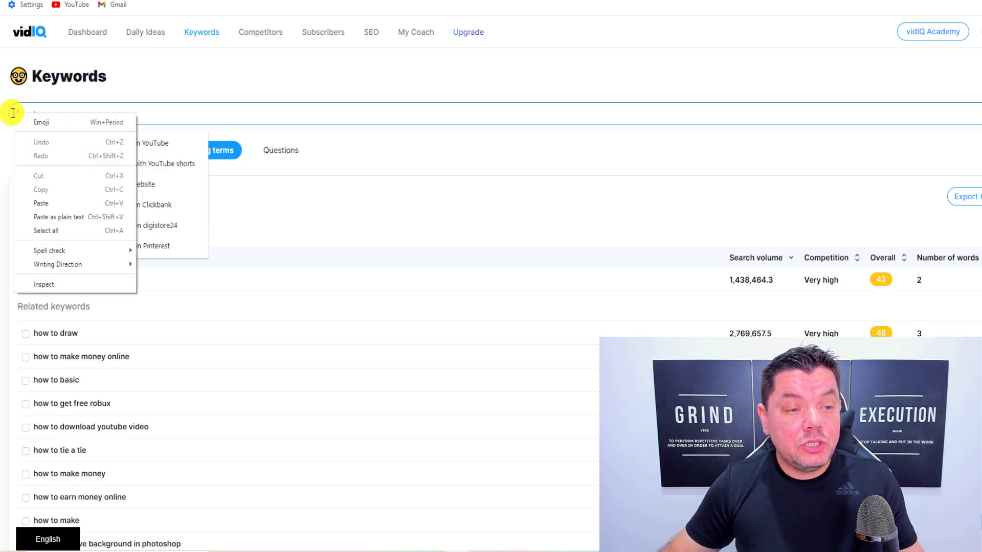
{"action": "left_click", "coordinate": [137, 109]}
{"action": "left_click", "coordinate": [385, 154]}
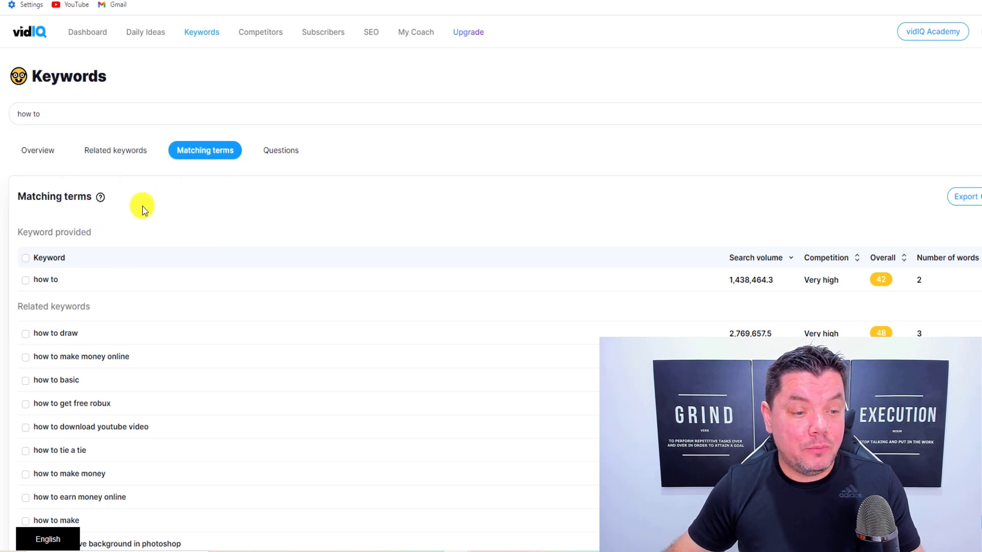
Examine the search volume and competition of the matching terms for "how to" in vidIQ Keywords
{"action": "scroll", "coordinate": [143, 207], "scroll_direction": "down", "scroll_amount": 2}
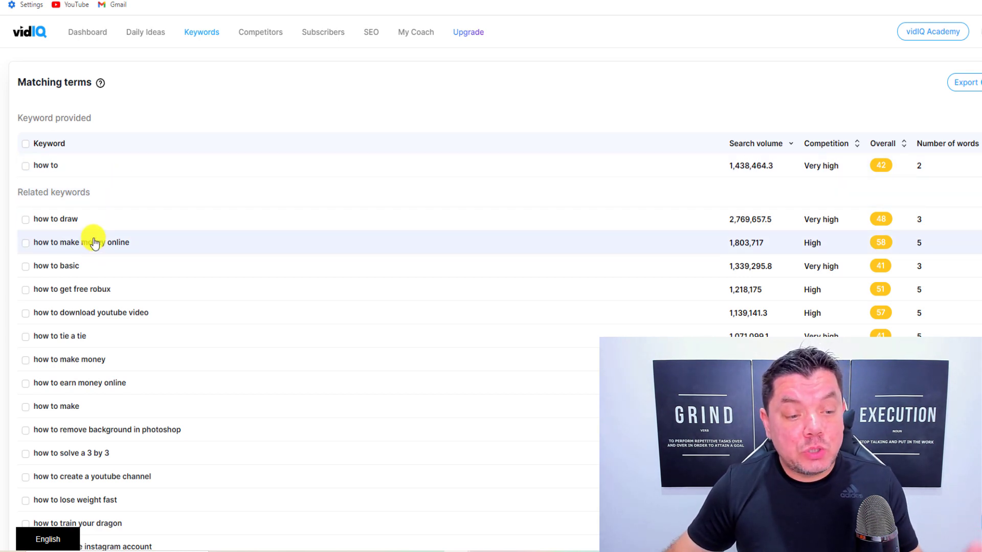
{"action": "scroll", "coordinate": [95, 243], "scroll_direction": "down", "scroll_amount": 1}
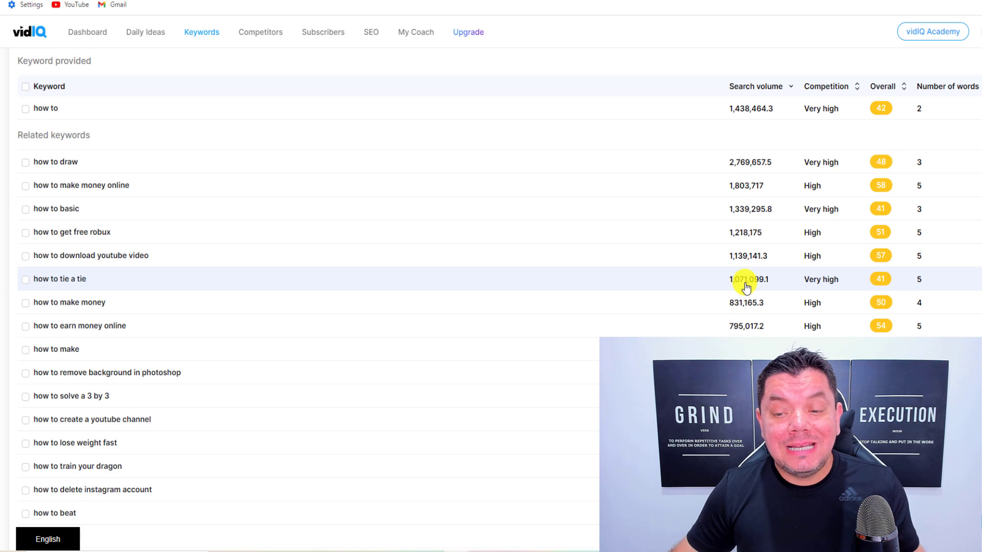
{"action": "scroll", "coordinate": [711, 287], "scroll_direction": "down", "scroll_amount": 1}
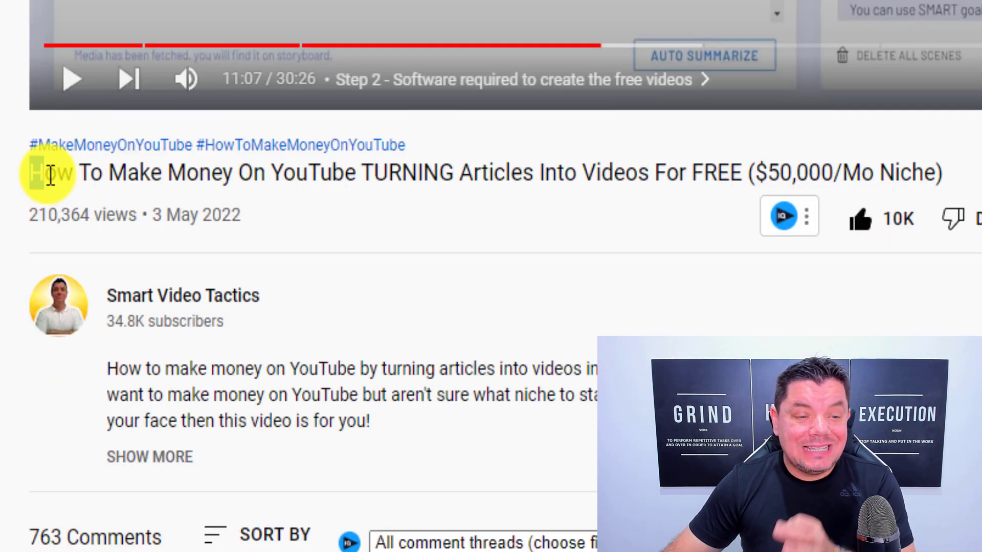
Inspect the title, view count and upload date of the articles-into-videos upload, along with its vidIQ video tags
{"action": "left_click_drag", "start_coordinate": [53, 230], "coordinate": [220, 224]}
{"action": "left_click_drag", "start_coordinate": [433, 160], "coordinate": [502, 173]}
{"action": "left_click", "coordinate": [533, 183]}
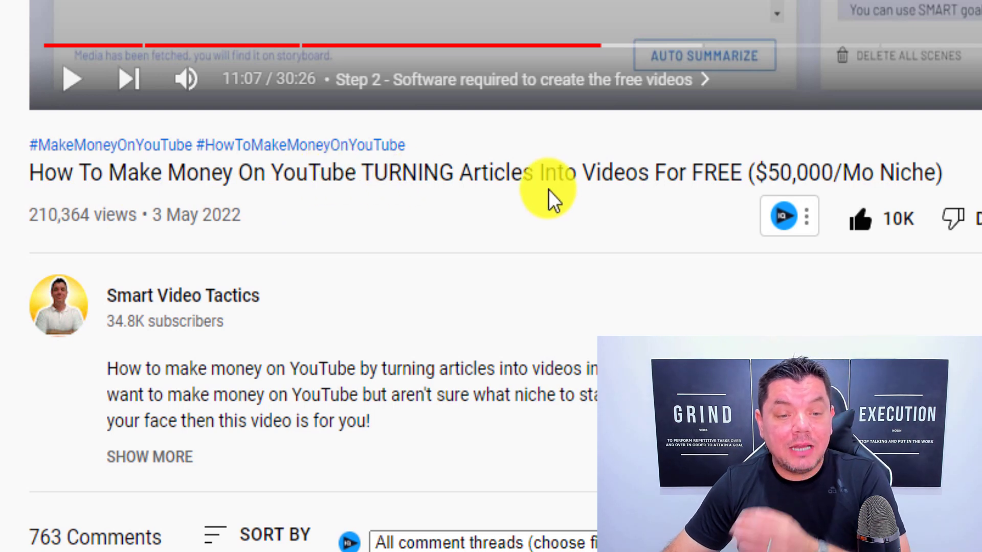
{"action": "scroll", "coordinate": [514, 281], "scroll_direction": "down", "scroll_amount": 2}
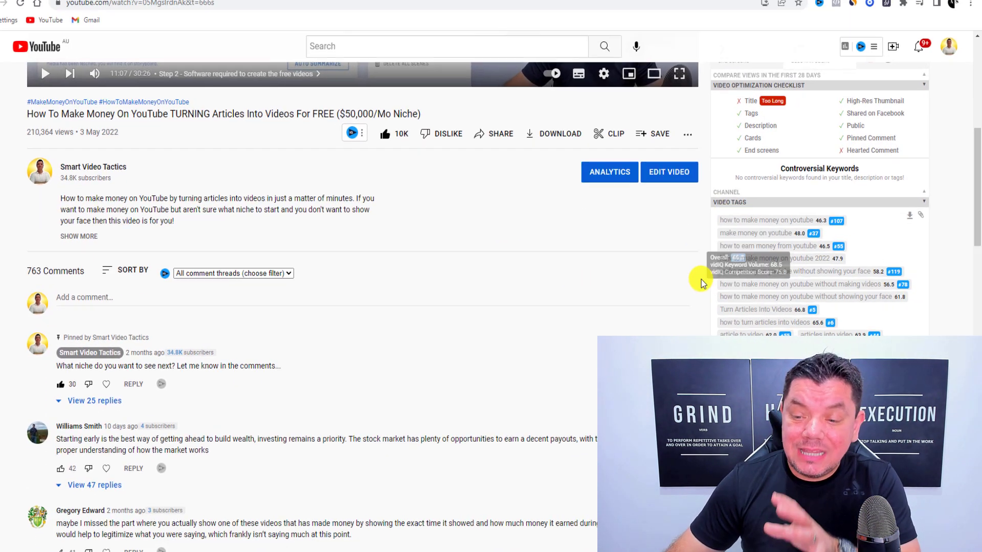
{"action": "mouse_move", "coordinate": [782, 220]}
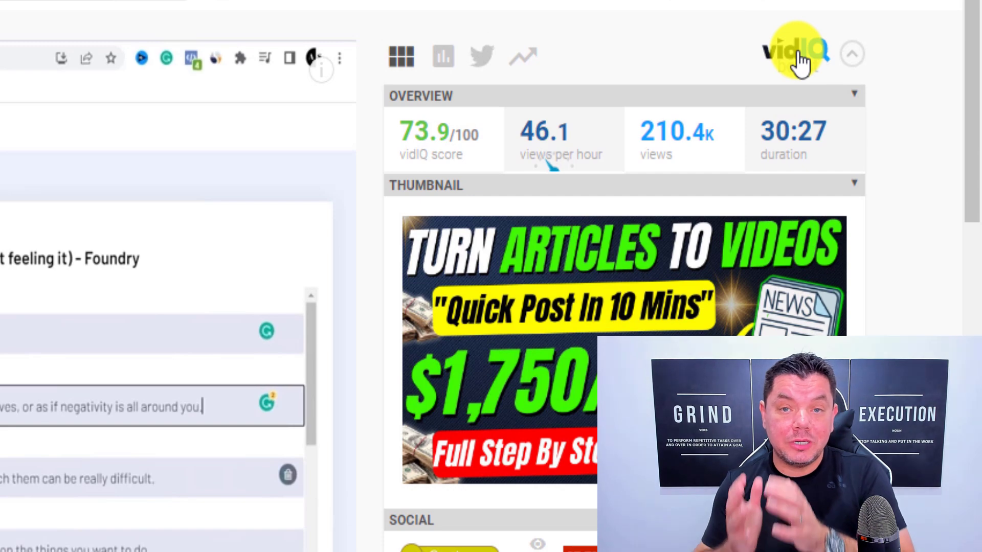
Open the vidIQ website from the video's vidIQ panel and go to its Chrome extension page
{"action": "left_click", "coordinate": [800, 60]}
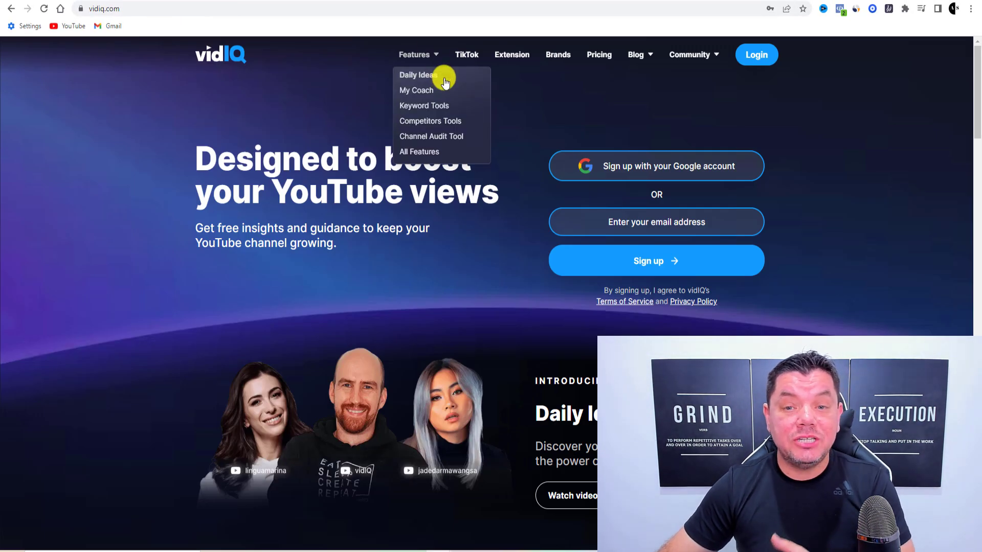
{"action": "left_click", "coordinate": [515, 60]}
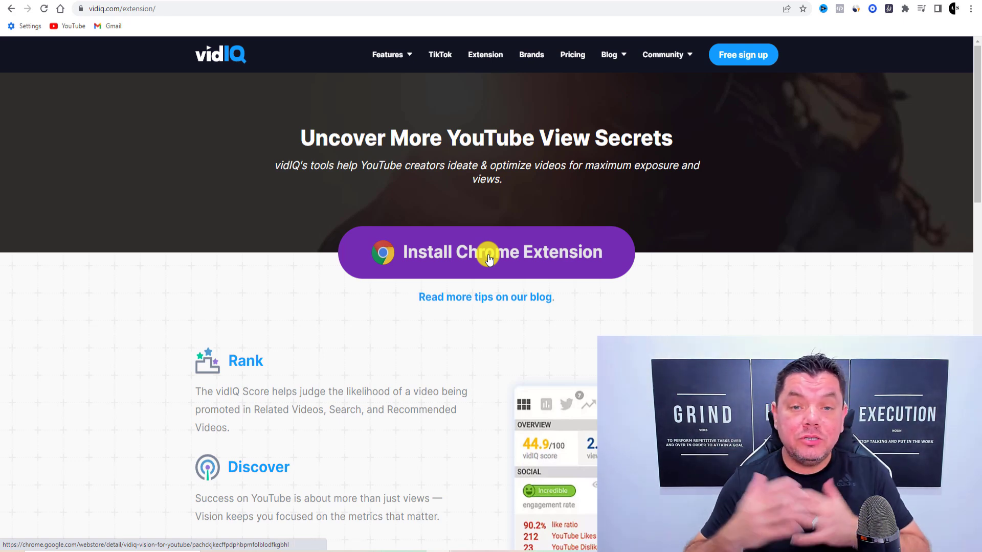
Return to the YouTube video about turning articles into videos and view its vidIQ video tags
{"action": "left_click", "coordinate": [324, 2]}
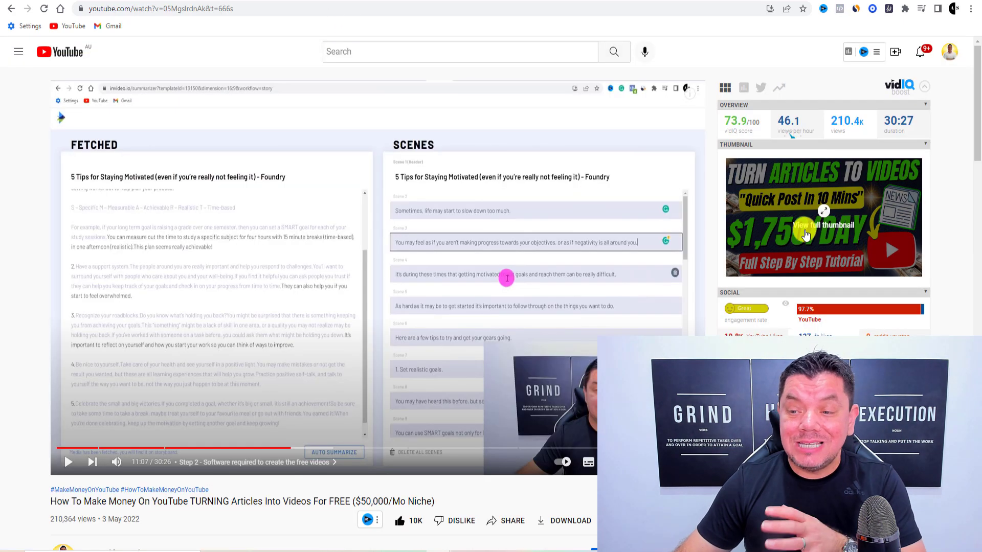
{"action": "scroll", "coordinate": [859, 153], "scroll_direction": "down", "scroll_amount": 8}
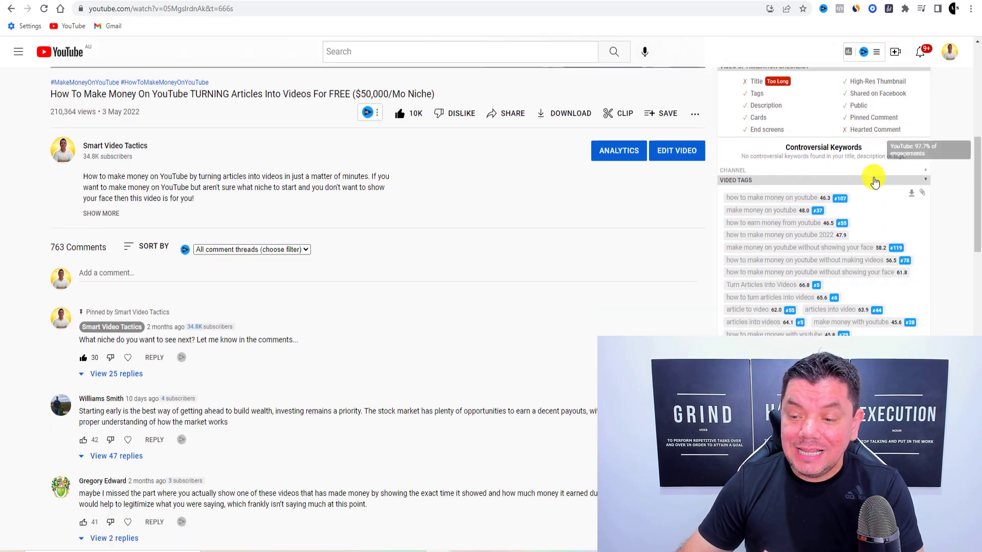
Inspect the keyword scores of the vidIQ video tags, along with the video's SEO section and optimization checklist
{"action": "mouse_move", "coordinate": [848, 247]}
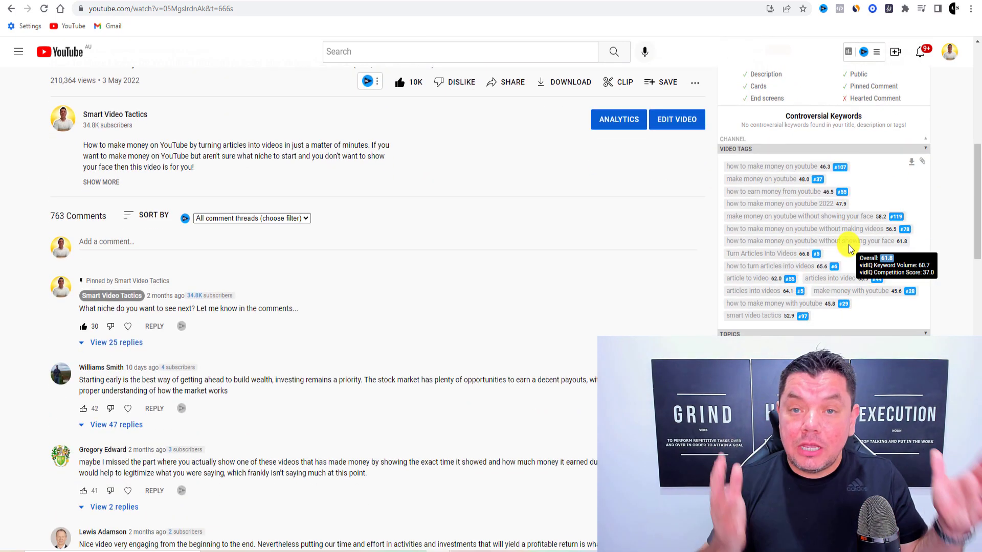
{"action": "mouse_move", "coordinate": [779, 195]}
{"action": "mouse_move", "coordinate": [831, 173]}
{"action": "scroll", "coordinate": [730, 248], "scroll_direction": "up", "scroll_amount": 5}
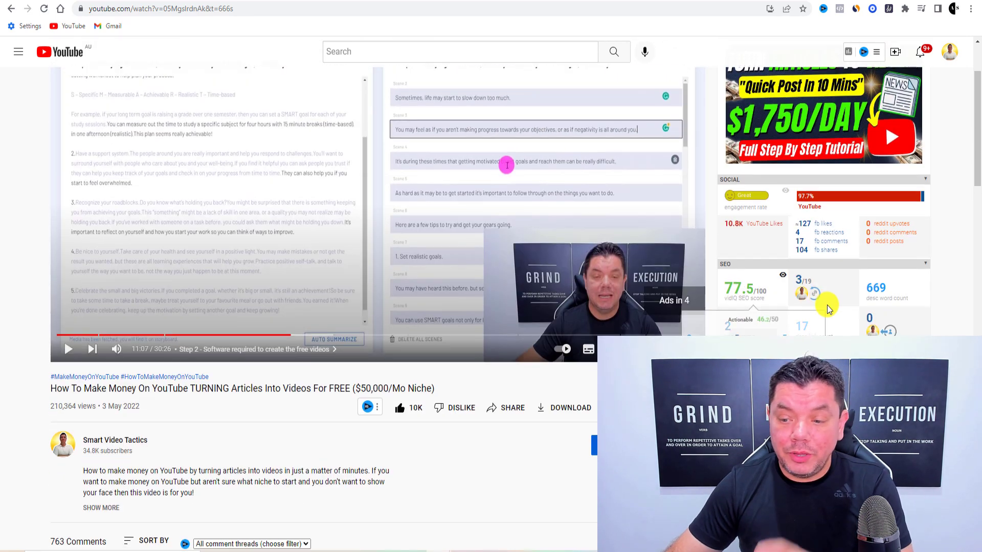
{"action": "scroll", "coordinate": [826, 307], "scroll_direction": "down", "scroll_amount": 3}
{"action": "mouse_move", "coordinate": [771, 282]}
{"action": "mouse_move", "coordinate": [818, 324]}
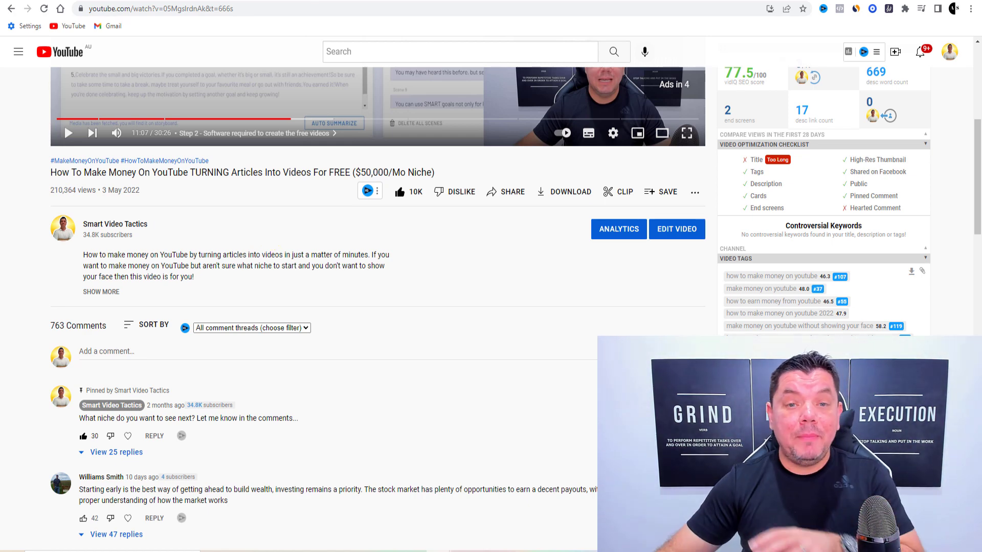
Switch to vidIQ Keywords and compare search volume and competition of the matching terms for "how to make money on youtube"
{"action": "left_click", "coordinate": [660, 0]}
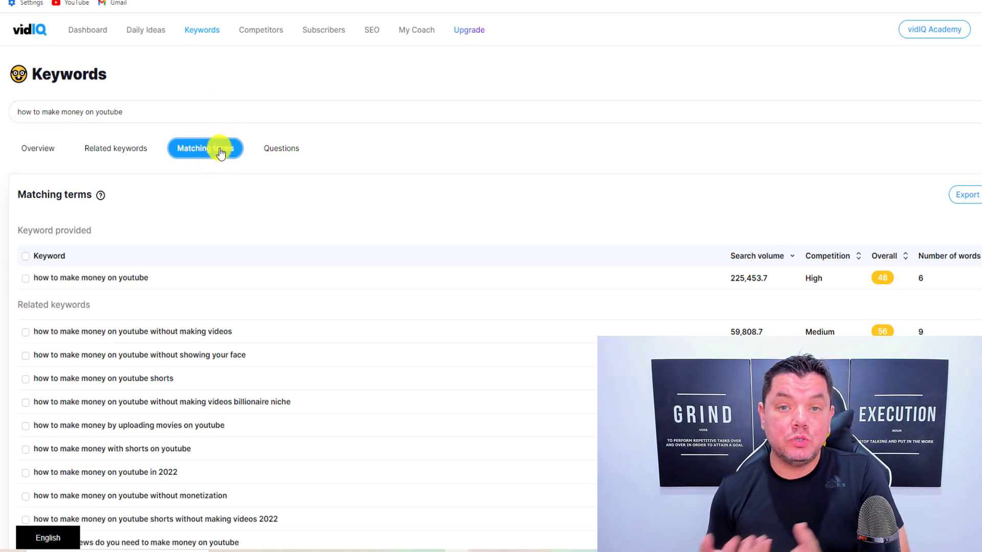
{"action": "scroll", "coordinate": [193, 208], "scroll_direction": "down", "scroll_amount": 1}
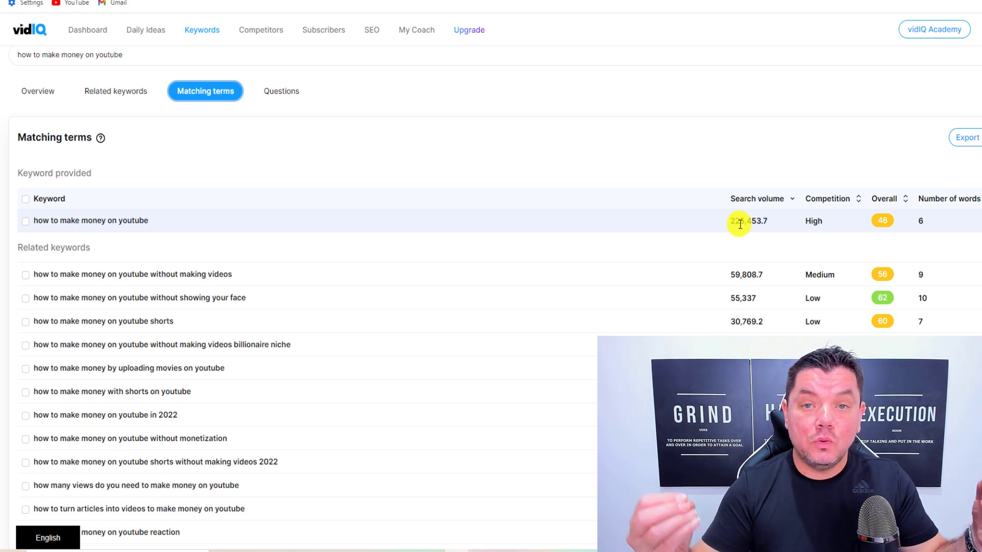
{"action": "scroll", "coordinate": [719, 273], "scroll_direction": "down", "scroll_amount": 2}
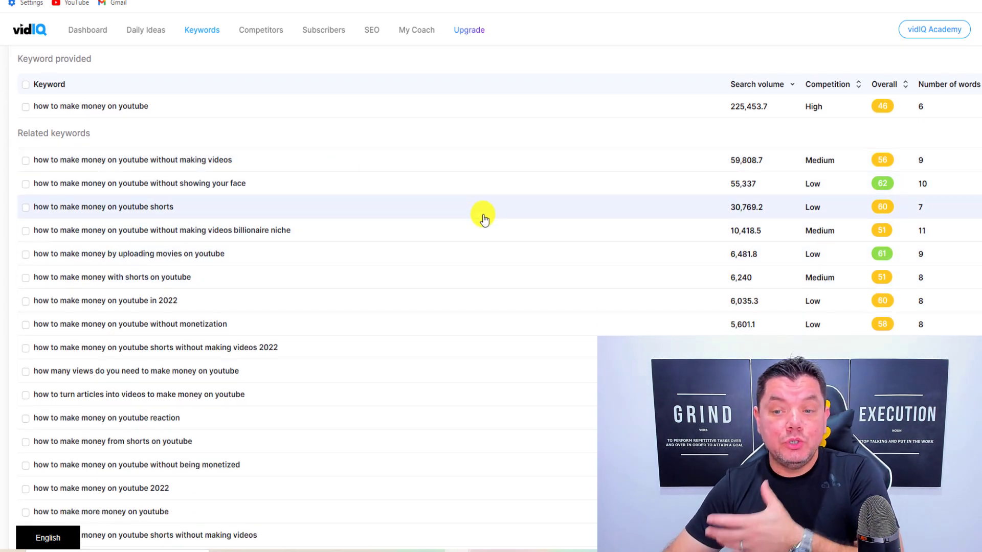
{"action": "scroll", "coordinate": [482, 220], "scroll_direction": "down", "scroll_amount": 2}
{"action": "scroll", "coordinate": [483, 221], "scroll_direction": "up", "scroll_amount": 3}
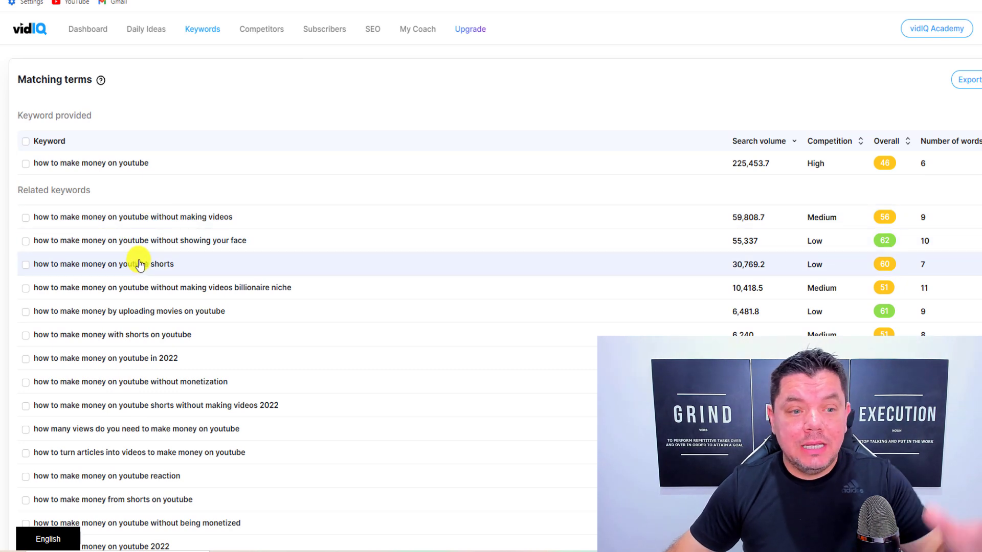
{"action": "scroll", "coordinate": [127, 251], "scroll_direction": "down", "scroll_amount": 2}
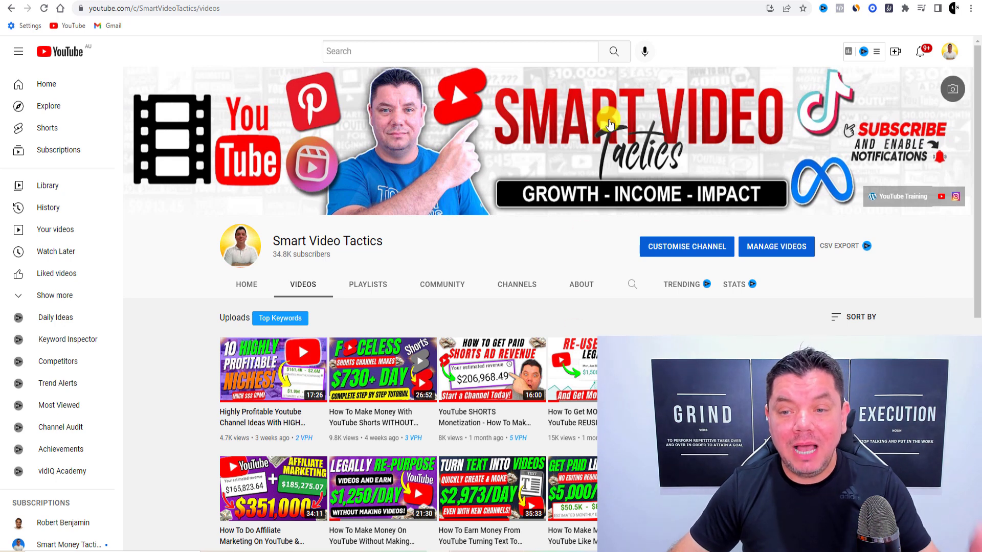
Review the titles and view counts of the most recent uploads on the Smart Video Tactics channel's videos page
{"action": "scroll", "coordinate": [393, 277], "scroll_direction": "down", "scroll_amount": 1}
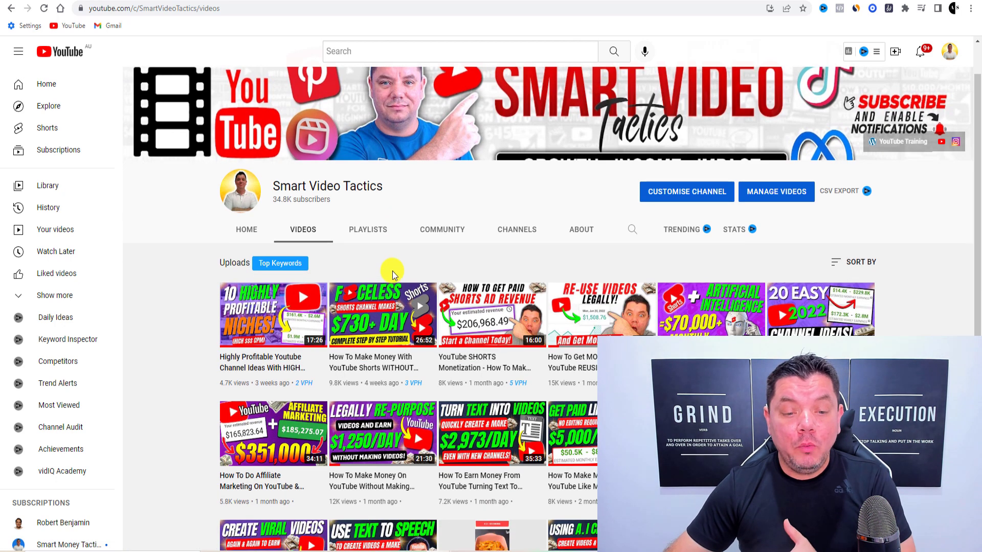
{"action": "scroll", "coordinate": [232, 299], "scroll_direction": "down", "scroll_amount": 1}
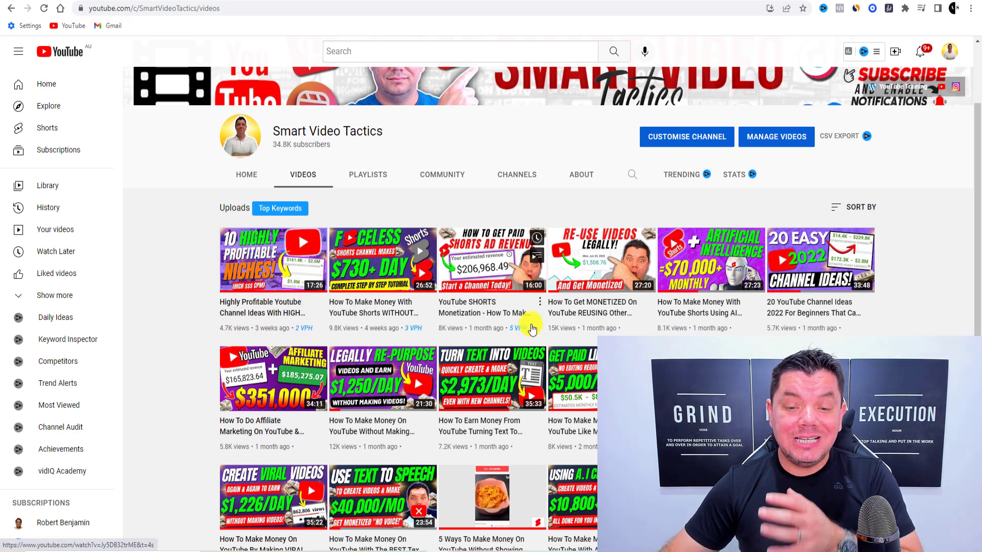
{"action": "mouse_move", "coordinate": [531, 323]}
{"action": "mouse_move", "coordinate": [583, 321]}
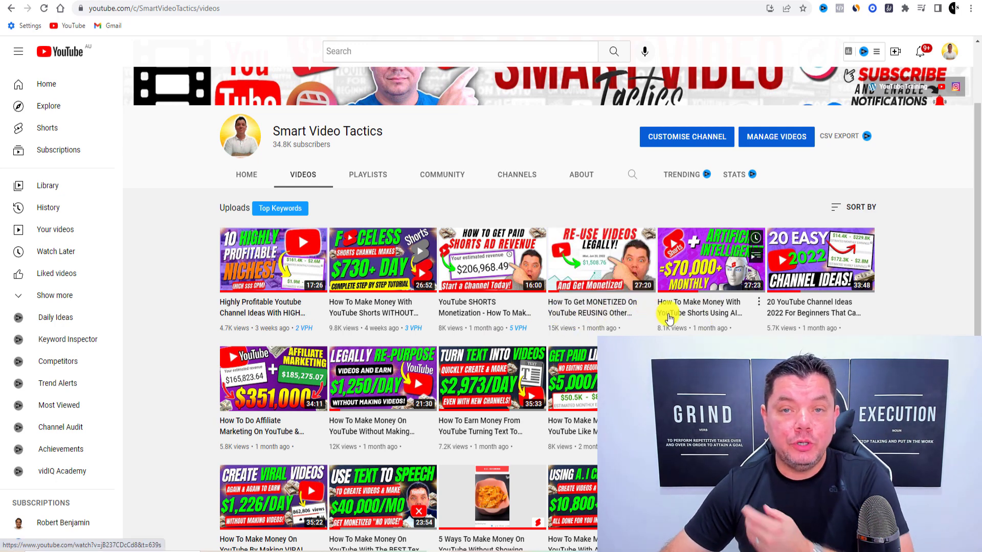
{"action": "scroll", "coordinate": [821, 320], "scroll_direction": "down", "scroll_amount": 1}
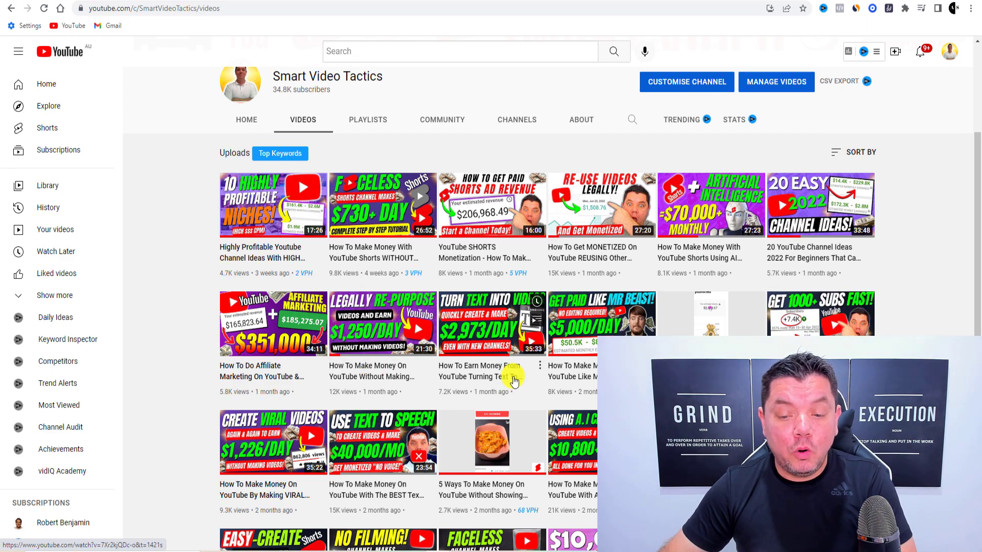
{"action": "scroll", "coordinate": [572, 402], "scroll_direction": "down", "scroll_amount": 1}
{"action": "scroll", "coordinate": [572, 402], "scroll_direction": "down", "scroll_amount": 2}
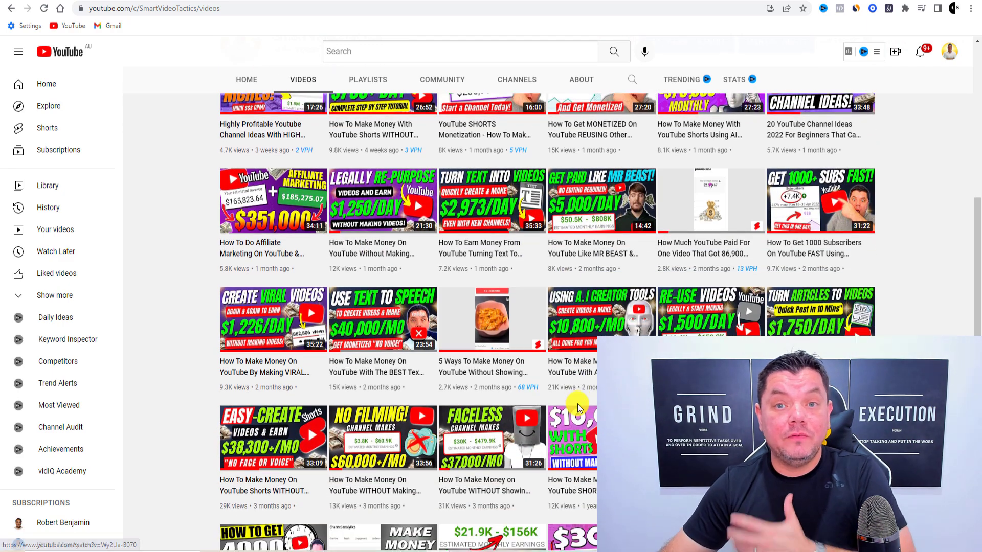
{"action": "scroll", "coordinate": [575, 399], "scroll_direction": "up", "scroll_amount": 2}
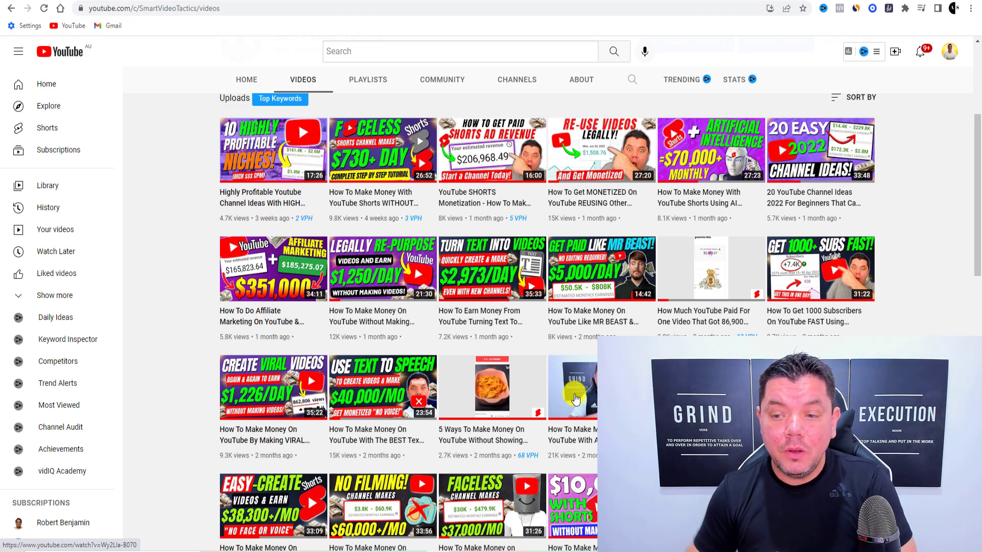
Compare the titles and view counts of the channel's older uploads, including the "How To Make Money On YouTube" videos
{"action": "scroll", "coordinate": [576, 398], "scroll_direction": "down", "scroll_amount": 2}
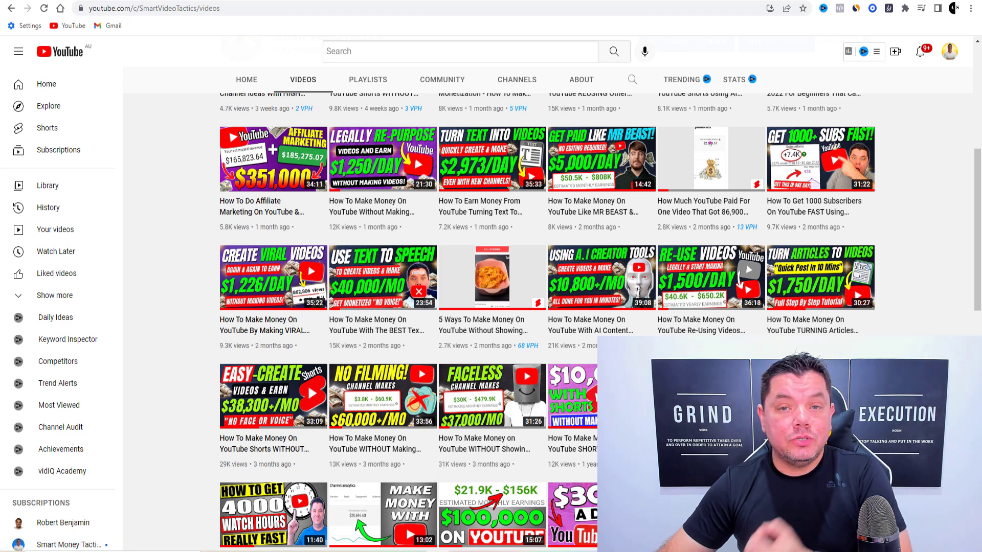
{"action": "scroll", "coordinate": [575, 398], "scroll_direction": "down", "scroll_amount": 2}
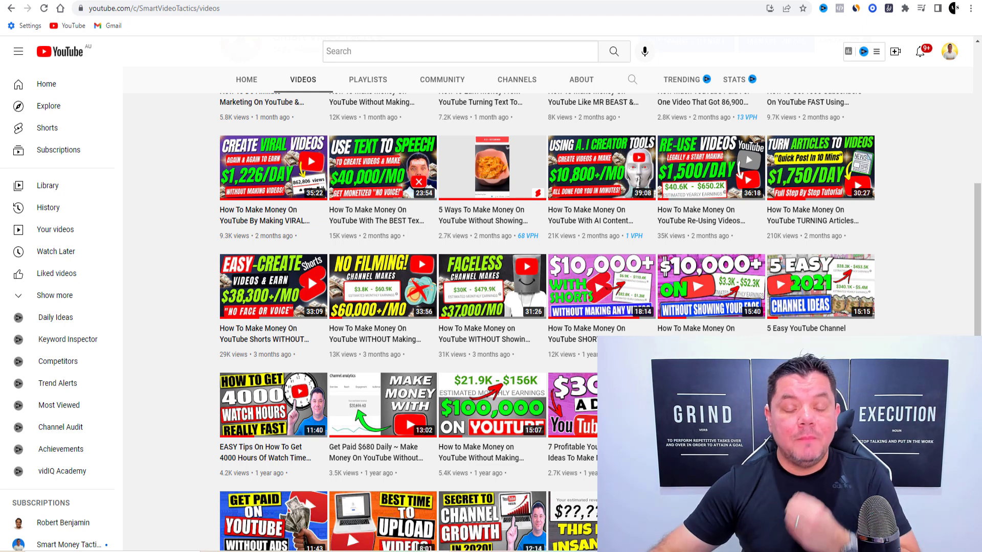
{"action": "scroll", "coordinate": [575, 399], "scroll_direction": "down", "scroll_amount": 2}
{"action": "scroll", "coordinate": [575, 398], "scroll_direction": "down", "scroll_amount": 3}
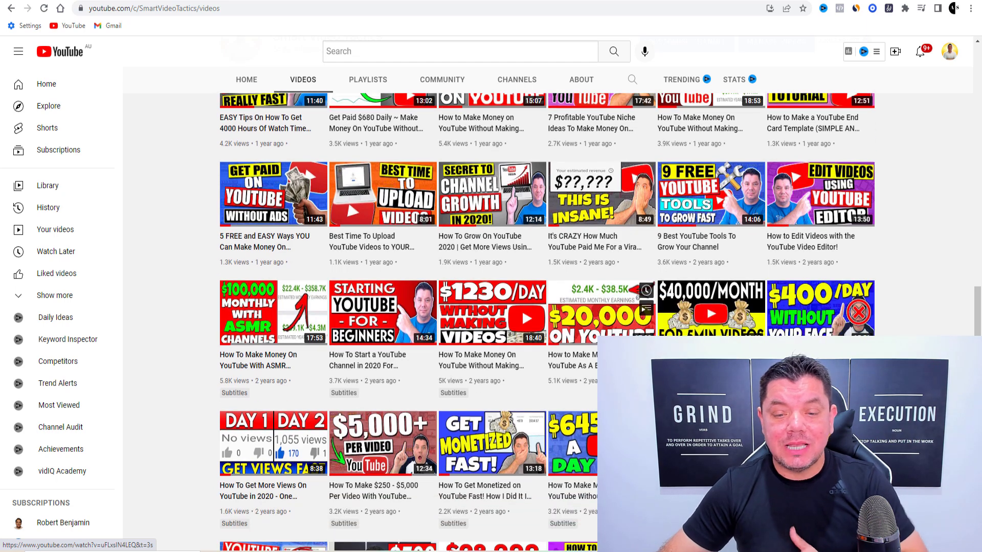
{"action": "scroll", "coordinate": [475, 361], "scroll_direction": "up", "scroll_amount": 5}
{"action": "mouse_move", "coordinate": [475, 360]}
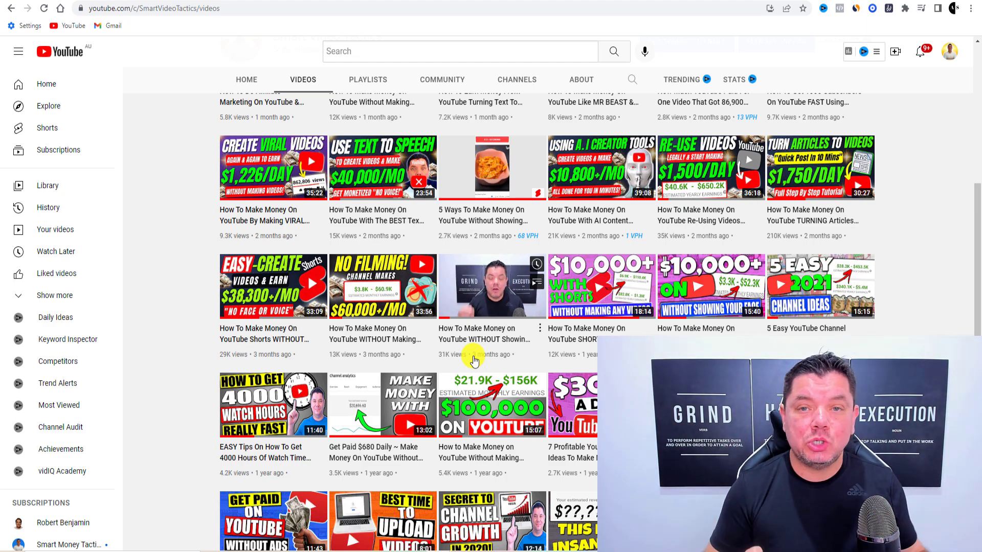
{"action": "scroll", "coordinate": [474, 360], "scroll_direction": "up", "scroll_amount": 7}
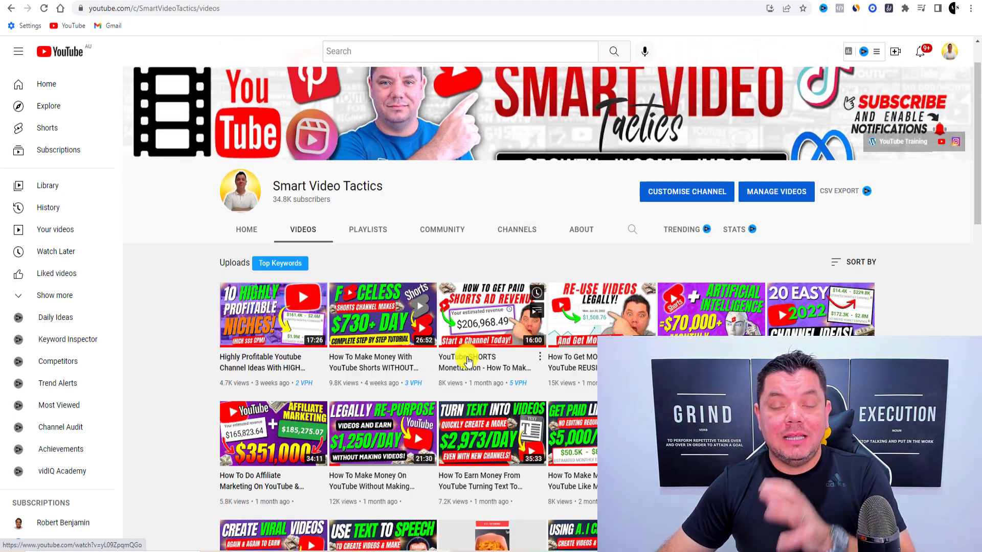
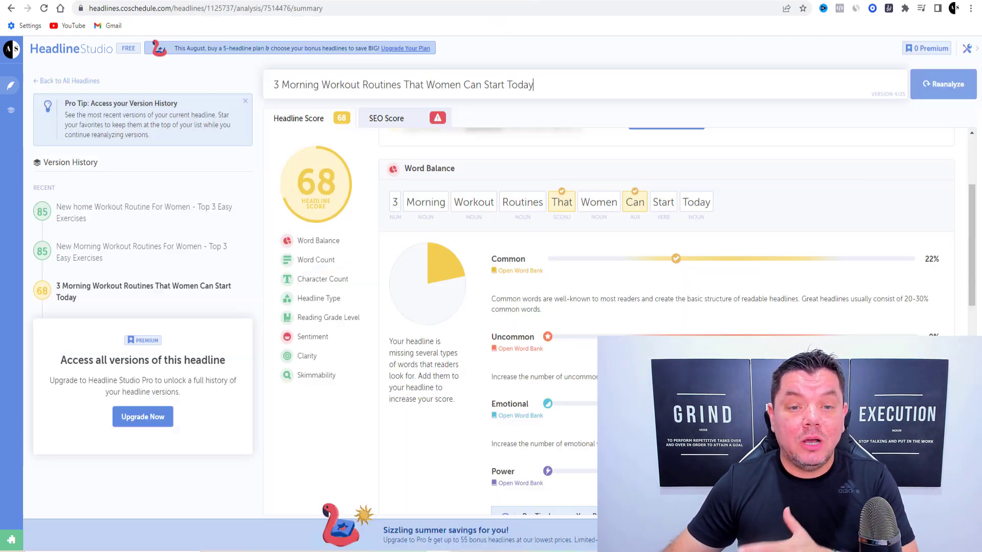
Examine the Headline Studio score and word balance for "3 Morning Workout Routines That Women Can Start Today", covering common, uncommon, emotional and power words
{"action": "scroll", "coordinate": [375, 149], "scroll_direction": "up", "scroll_amount": 3}
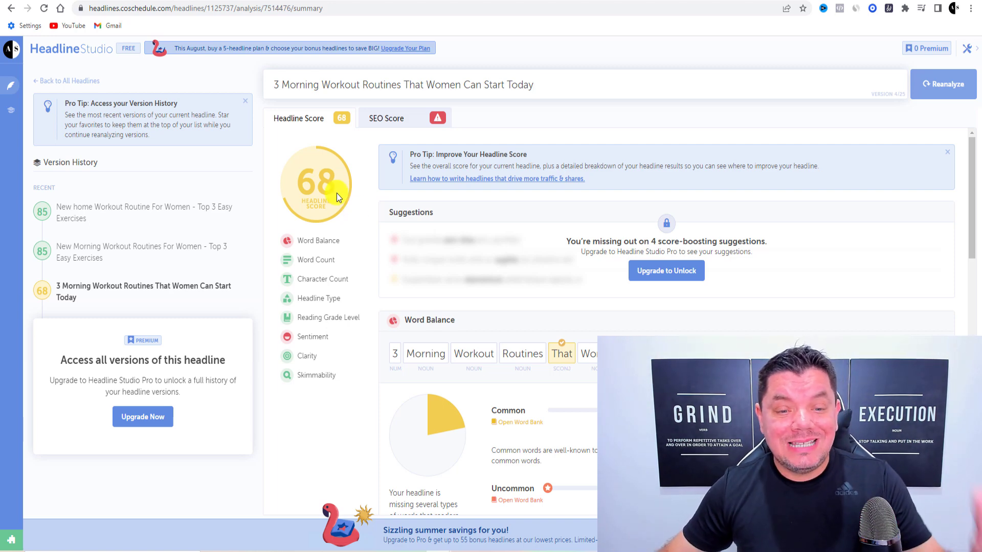
{"action": "scroll", "coordinate": [377, 192], "scroll_direction": "down", "scroll_amount": 3}
{"action": "scroll", "coordinate": [382, 195], "scroll_direction": "down", "scroll_amount": 1}
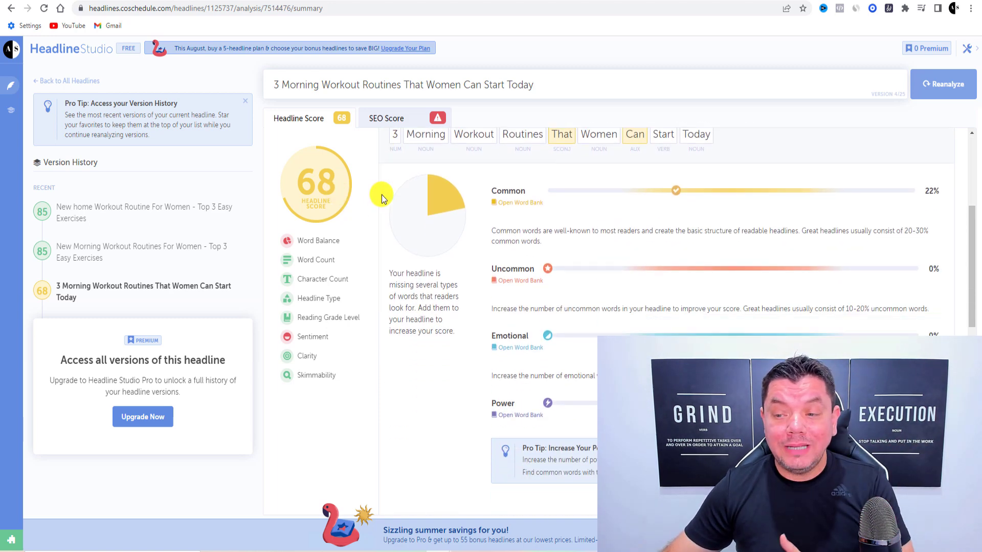
{"action": "scroll", "coordinate": [502, 210], "scroll_direction": "up", "scroll_amount": 1}
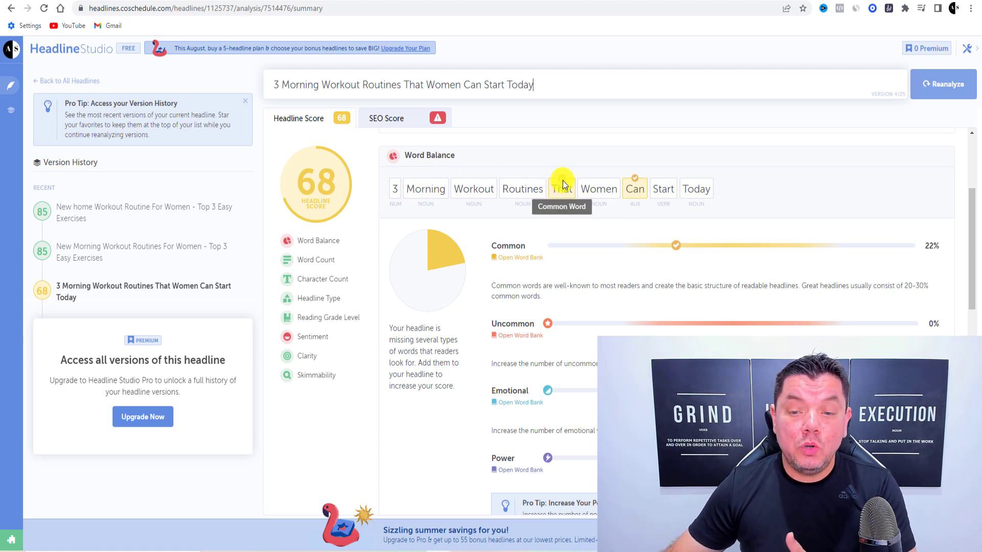
{"action": "left_click", "coordinate": [634, 179]}
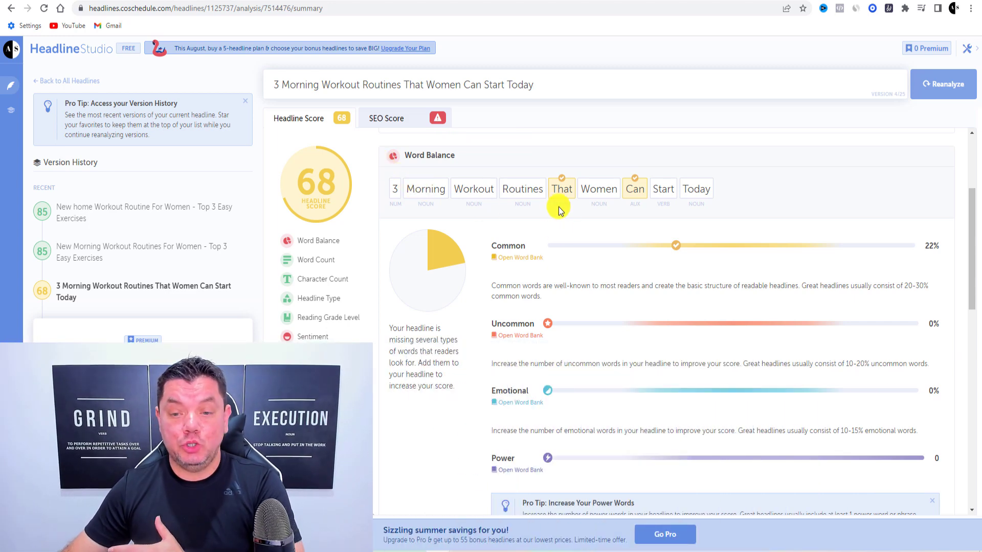
{"action": "scroll", "coordinate": [507, 235], "scroll_direction": "down", "scroll_amount": 1}
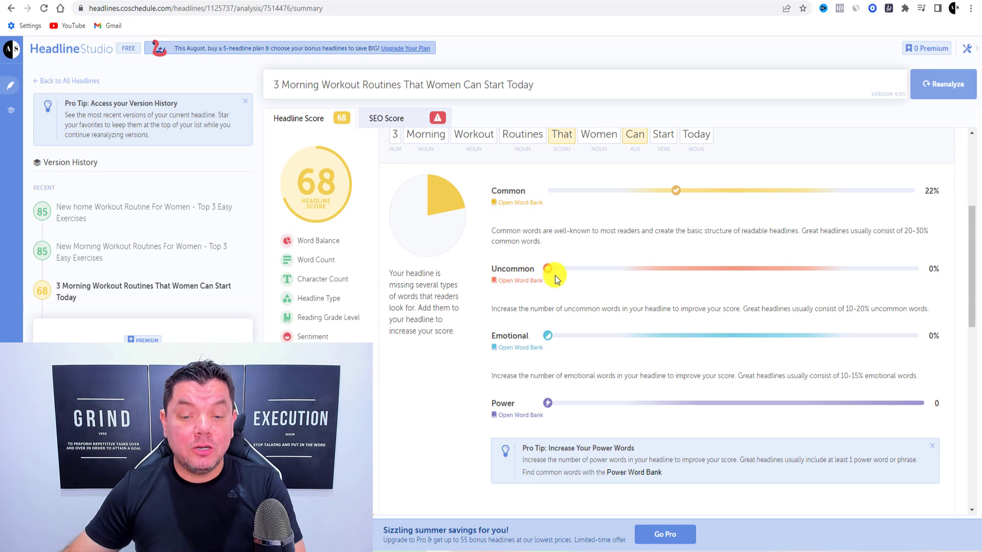
{"action": "scroll", "coordinate": [539, 275], "scroll_direction": "down", "scroll_amount": 1}
{"action": "scroll", "coordinate": [537, 273], "scroll_direction": "down", "scroll_amount": 2}
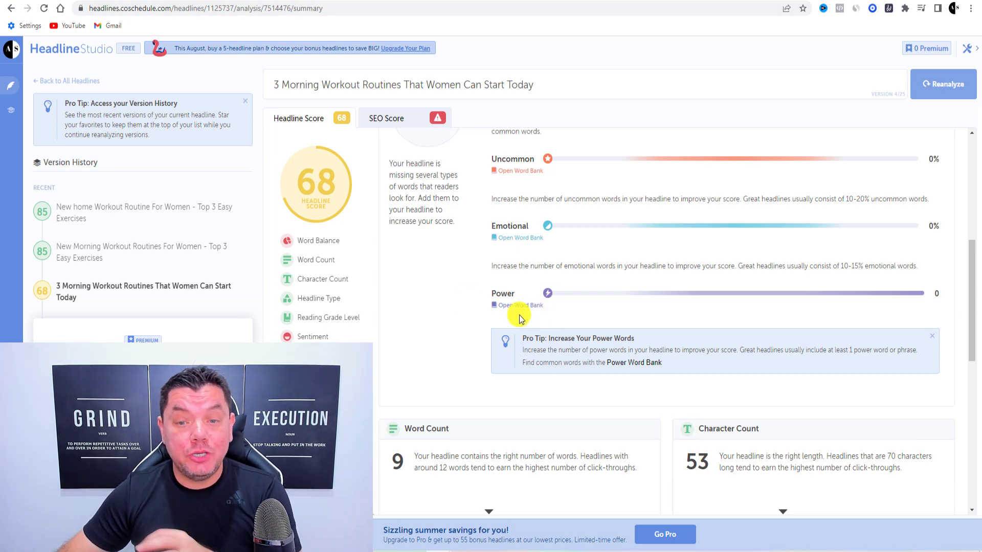
{"action": "scroll", "coordinate": [522, 304], "scroll_direction": "up", "scroll_amount": 2}
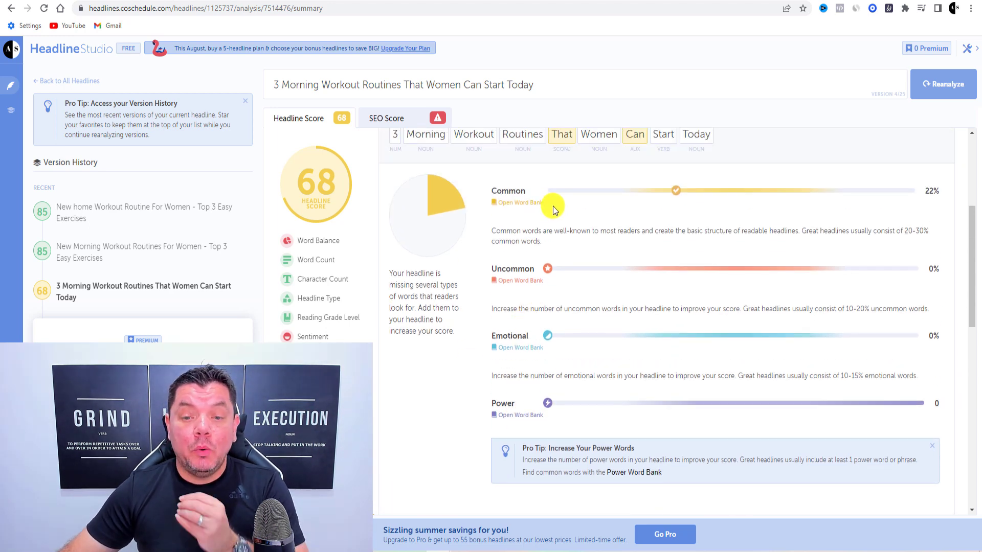
Open the Common Words bank, look through its word list and close the thesaurus sidebar
{"action": "left_click", "coordinate": [511, 204]}
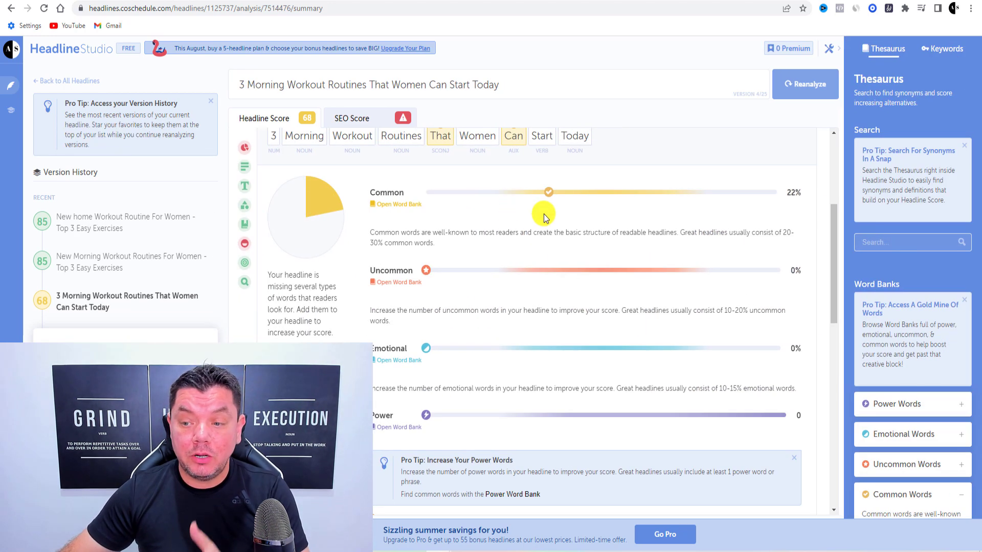
{"action": "scroll", "coordinate": [902, 264], "scroll_direction": "down", "scroll_amount": 6}
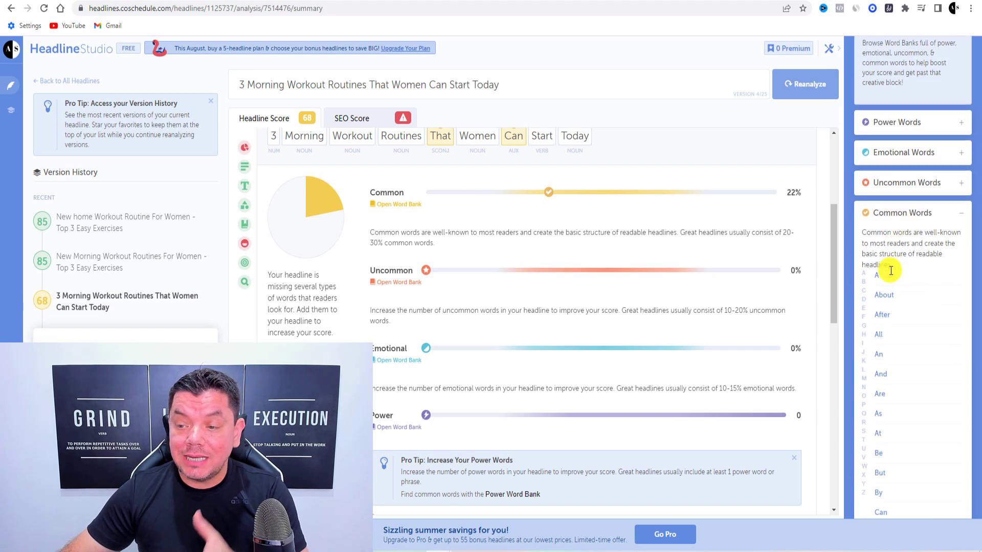
{"action": "scroll", "coordinate": [895, 279], "scroll_direction": "up", "scroll_amount": 6}
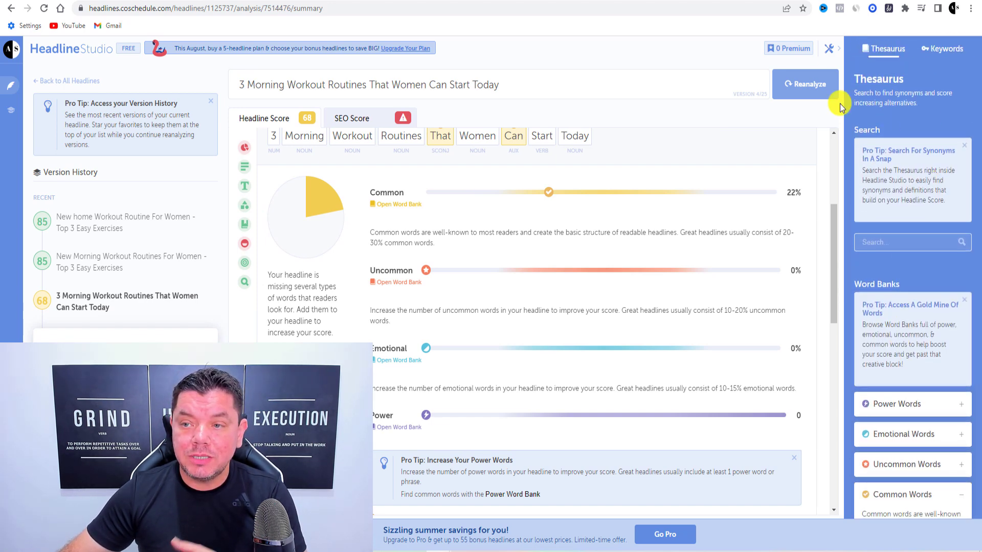
{"action": "left_click", "coordinate": [838, 51]}
Open the Uncommon Words bank, look through its word list and close the thesaurus sidebar
{"action": "left_click", "coordinate": [506, 281]}
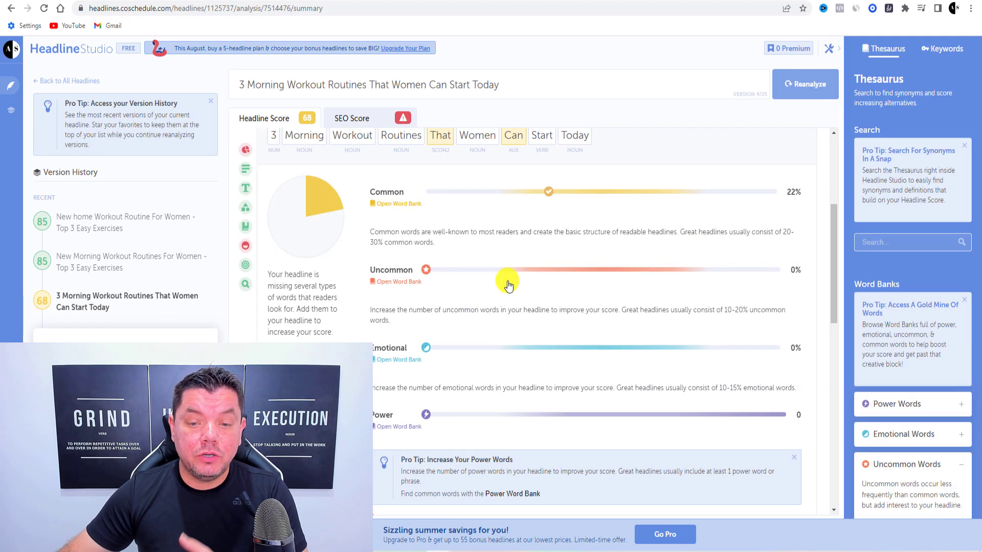
{"action": "scroll", "coordinate": [900, 324], "scroll_direction": "down", "scroll_amount": 5}
{"action": "scroll", "coordinate": [891, 357], "scroll_direction": "down", "scroll_amount": 3}
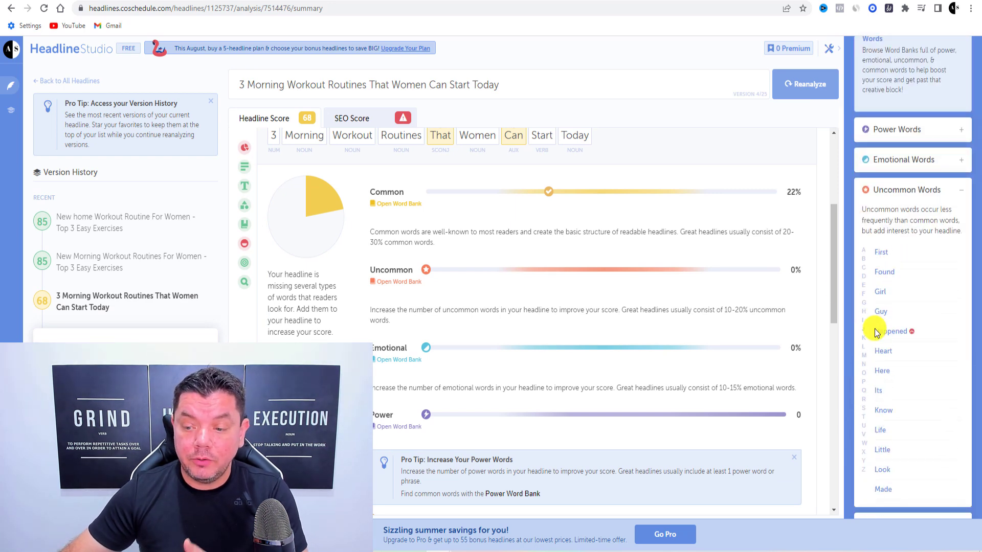
{"action": "scroll", "coordinate": [894, 352], "scroll_direction": "up", "scroll_amount": 4}
{"action": "scroll", "coordinate": [895, 340], "scroll_direction": "up", "scroll_amount": 5}
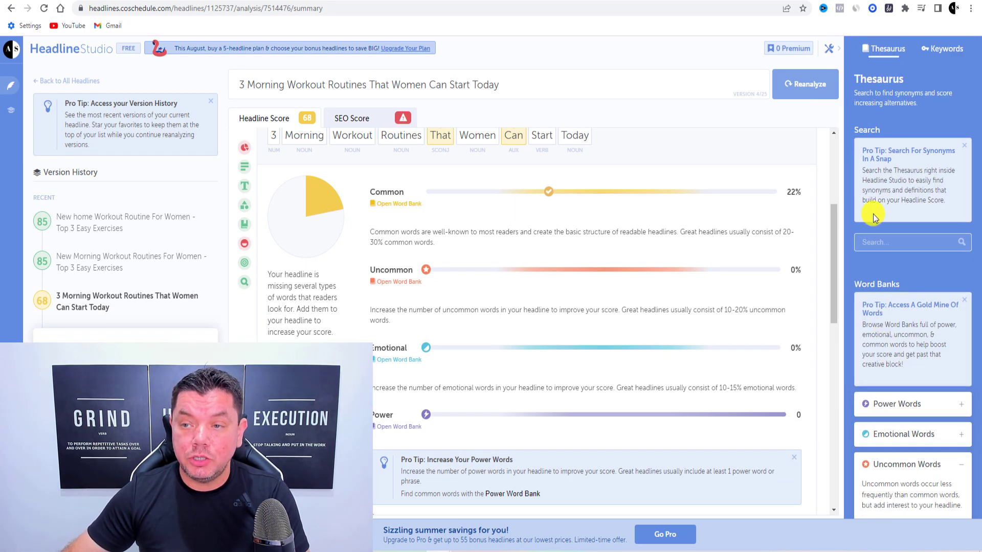
{"action": "left_click", "coordinate": [837, 51]}
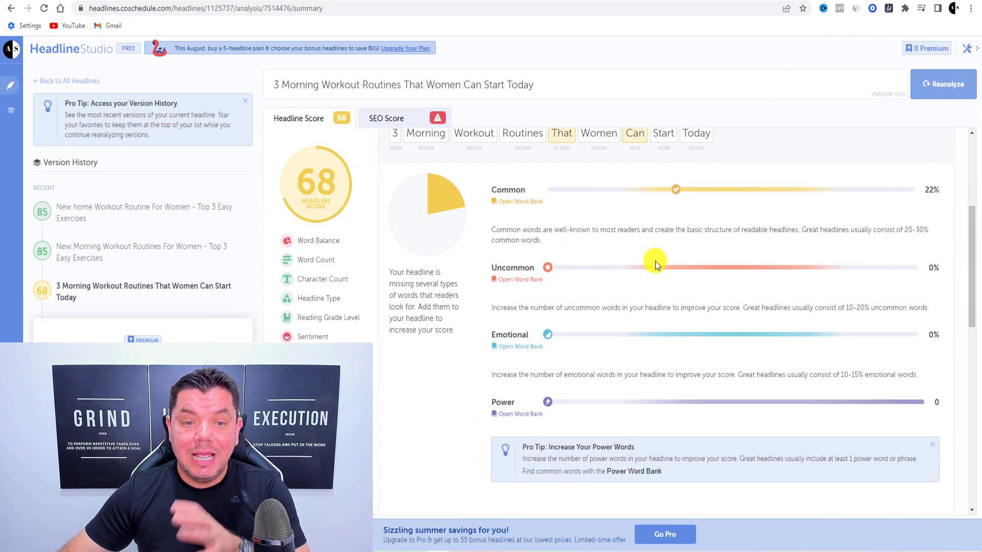
Examine the word count, character count, headline type, reading grade level, sentiment, clarity and skimmability results for "3 Morning Workout Routines That Women Can Start Today"
{"action": "scroll", "coordinate": [655, 261], "scroll_direction": "down", "scroll_amount": 6}
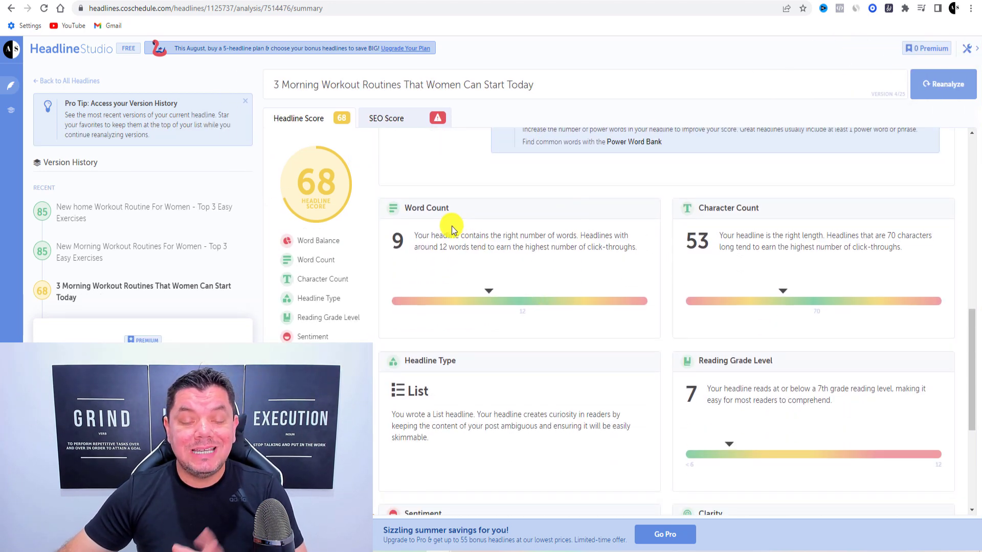
{"action": "scroll", "coordinate": [489, 259], "scroll_direction": "down", "scroll_amount": 1}
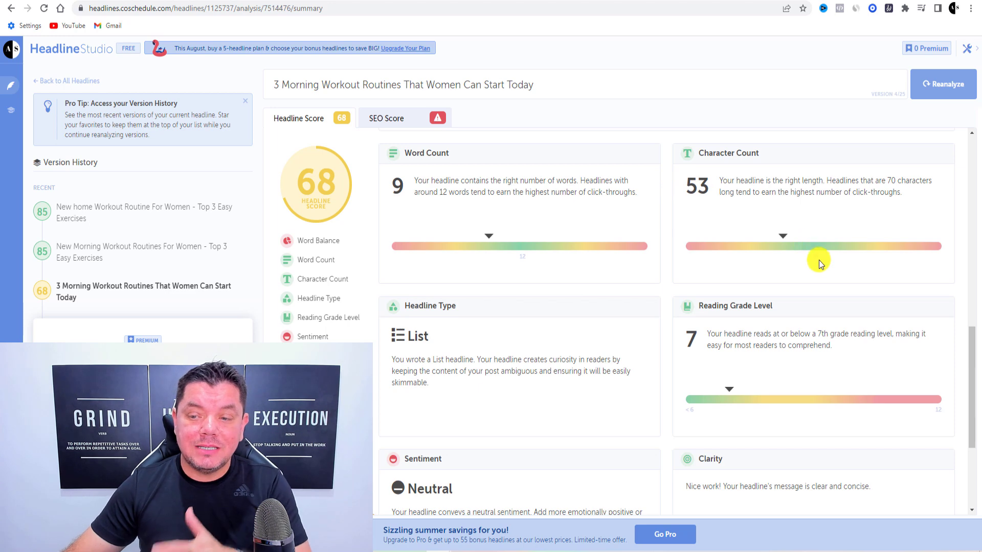
{"action": "scroll", "coordinate": [812, 253], "scroll_direction": "down", "scroll_amount": 2}
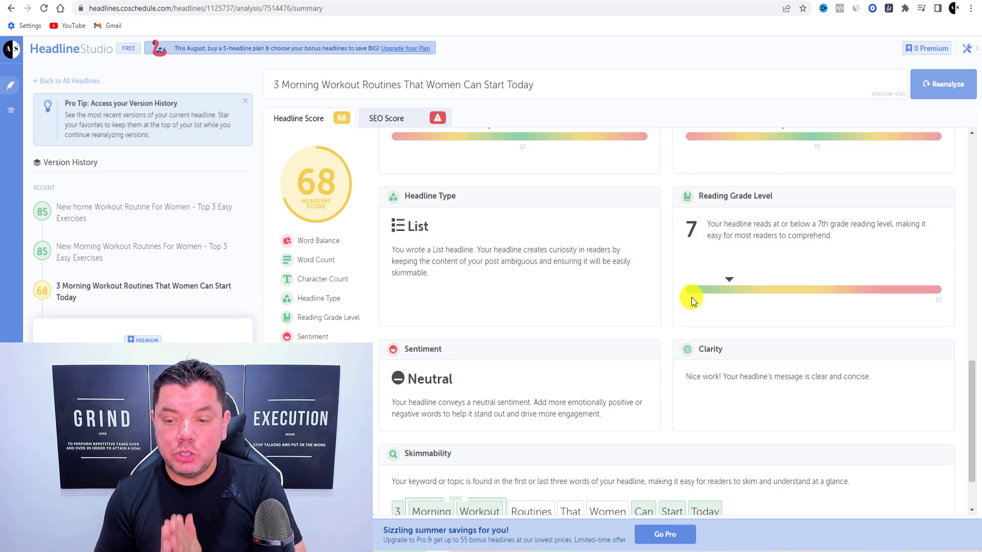
{"action": "scroll", "coordinate": [672, 293], "scroll_direction": "down", "scroll_amount": 2}
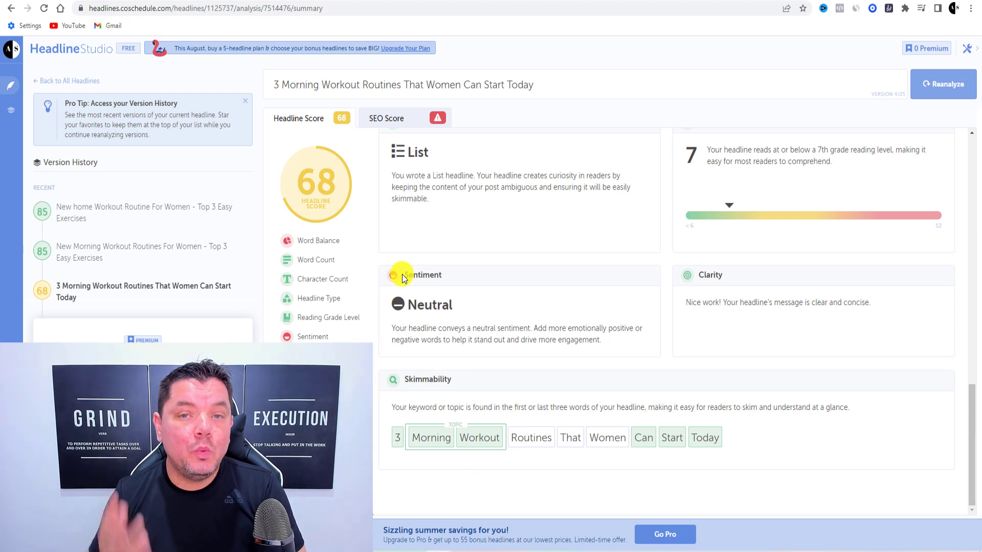
{"action": "scroll", "coordinate": [483, 196], "scroll_direction": "up", "scroll_amount": 15}
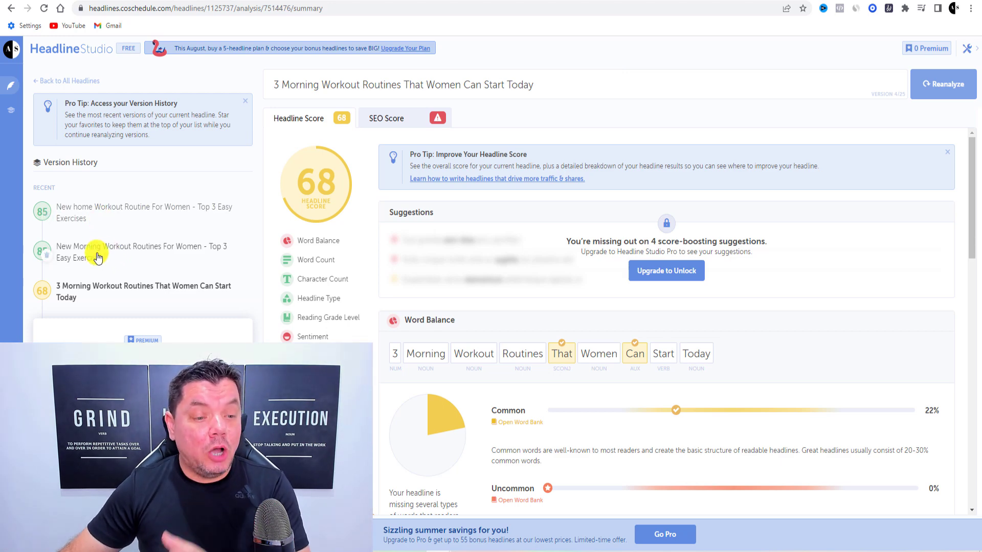
Compare the word balance of "New home Workout Routine For Women - Top 3 Easy Exercises" with that of "3 Morning Workout Routines That Women Can Start Today"
{"action": "left_click", "coordinate": [100, 216]}
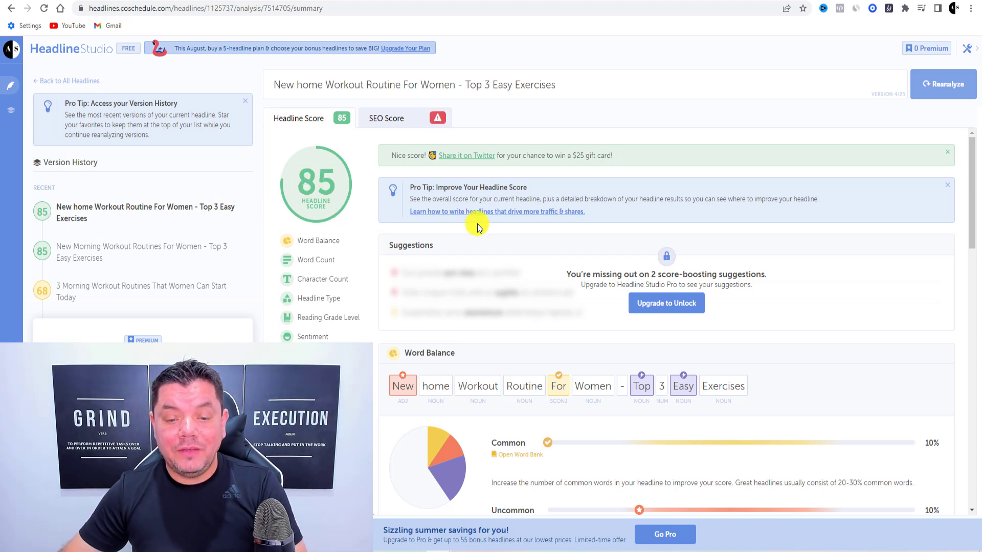
{"action": "scroll", "coordinate": [477, 223], "scroll_direction": "down", "scroll_amount": 2}
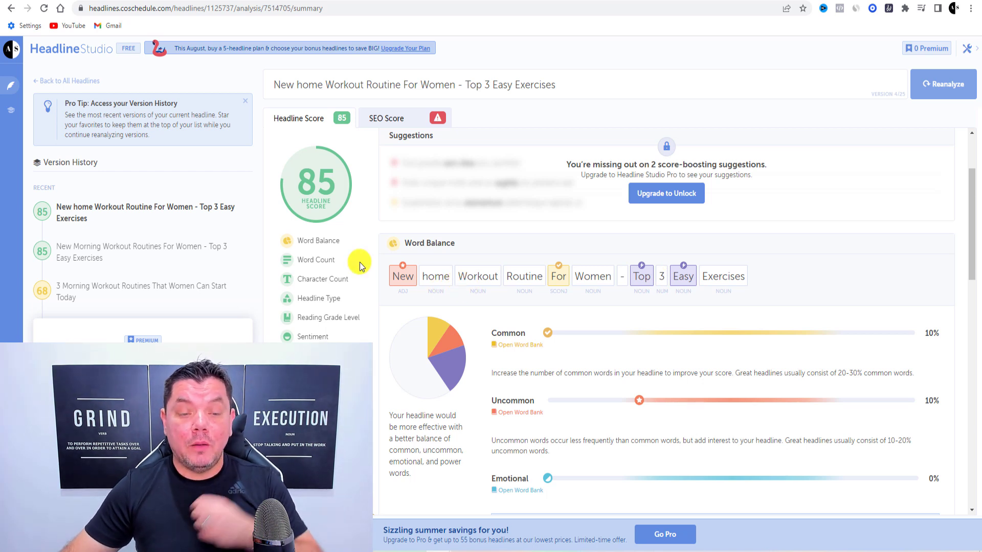
{"action": "left_click", "coordinate": [126, 295]}
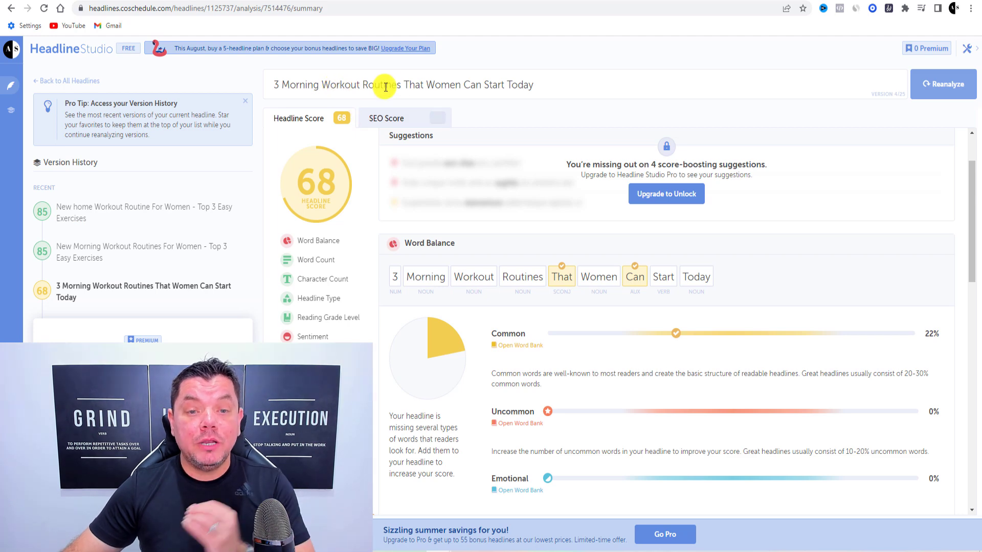
Reopen "New home Workout Routine For Women - Top 3 Easy Exercises" and examine its word balance, length, reading grade level, sentiment and skimmability
{"action": "left_click", "coordinate": [112, 218]}
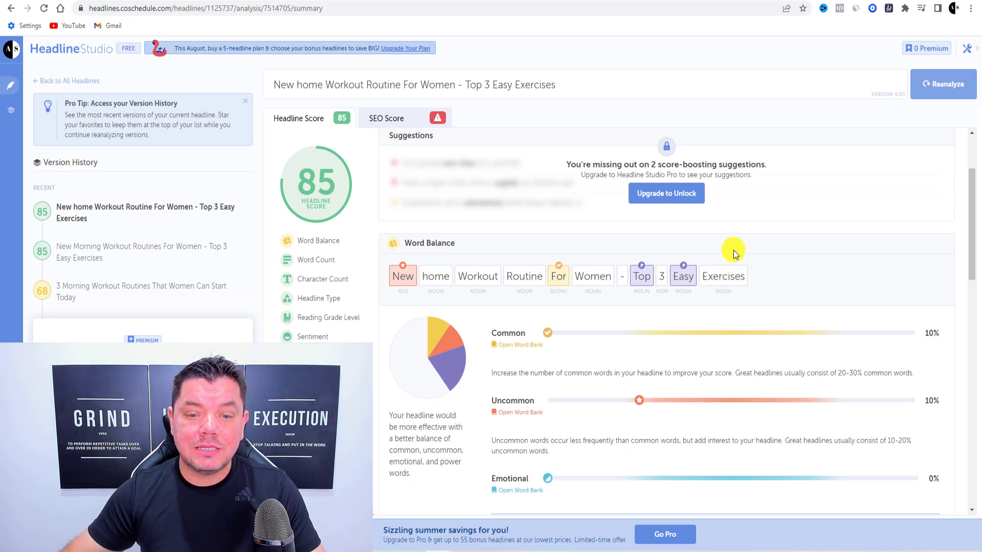
{"action": "mouse_move", "coordinate": [409, 283]}
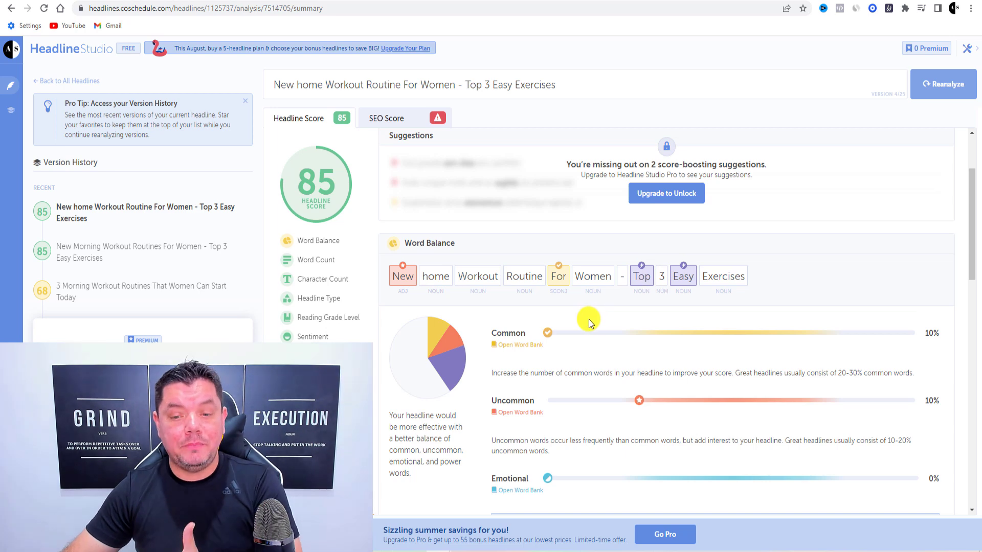
{"action": "scroll", "coordinate": [589, 321], "scroll_direction": "down", "scroll_amount": 1}
{"action": "scroll", "coordinate": [590, 321], "scroll_direction": "down", "scroll_amount": 10}
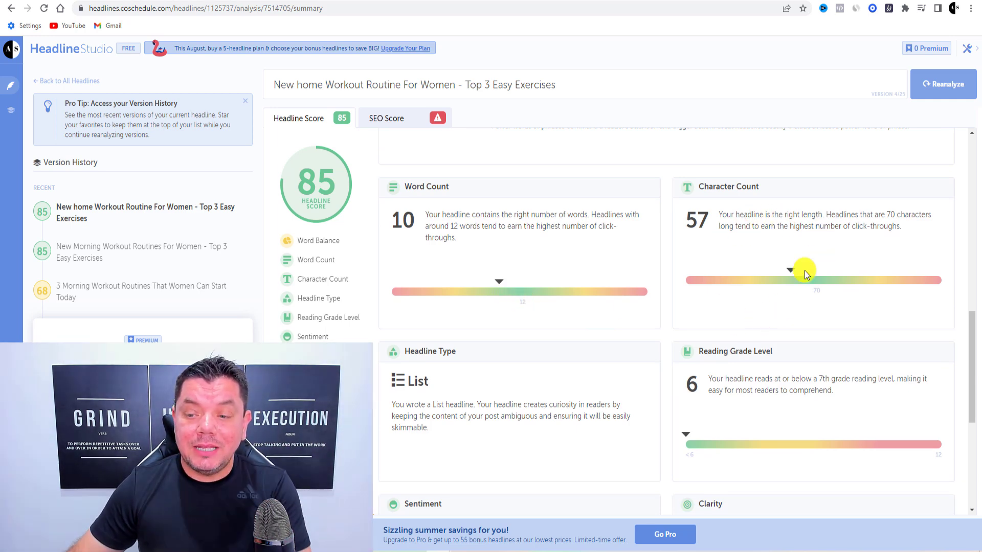
{"action": "scroll", "coordinate": [813, 289], "scroll_direction": "down", "scroll_amount": 3}
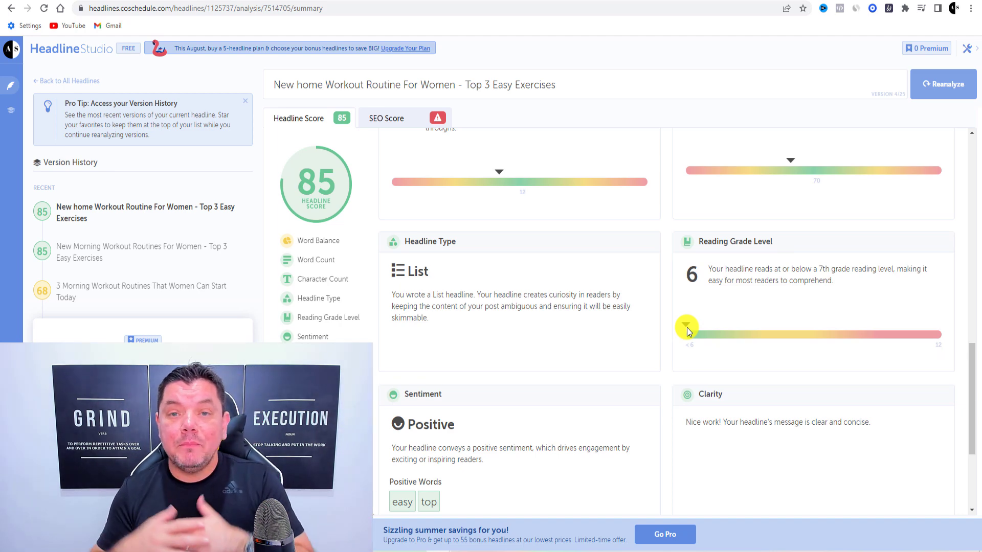
{"action": "scroll", "coordinate": [687, 327], "scroll_direction": "down", "scroll_amount": 4}
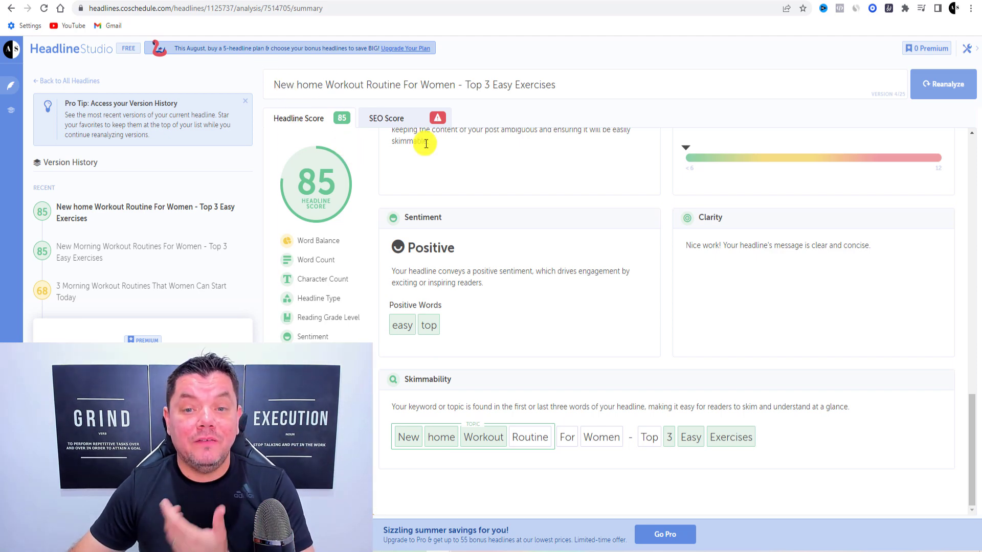
{"action": "scroll", "coordinate": [441, 158], "scroll_direction": "up", "scroll_amount": 10}
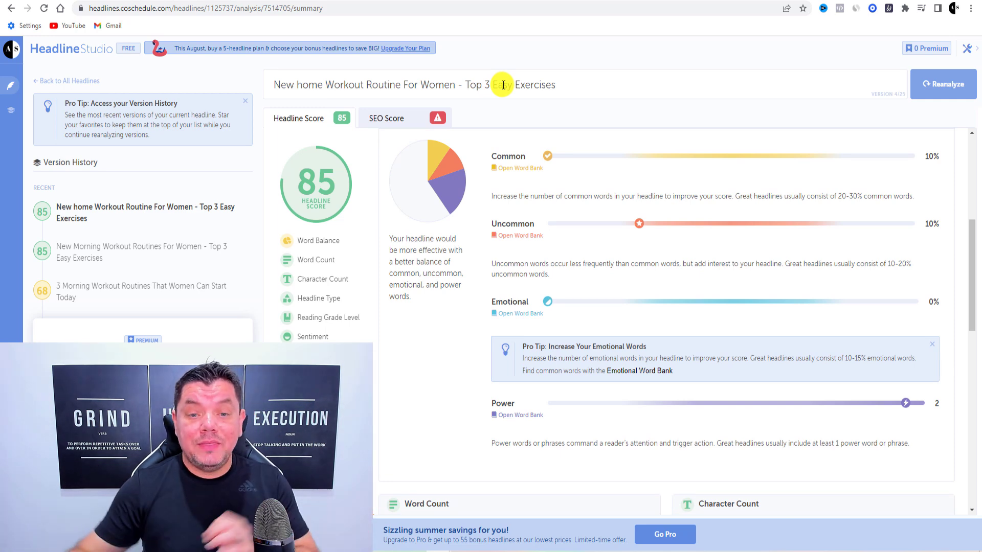
{"action": "scroll", "coordinate": [600, 143], "scroll_direction": "up", "scroll_amount": 5}
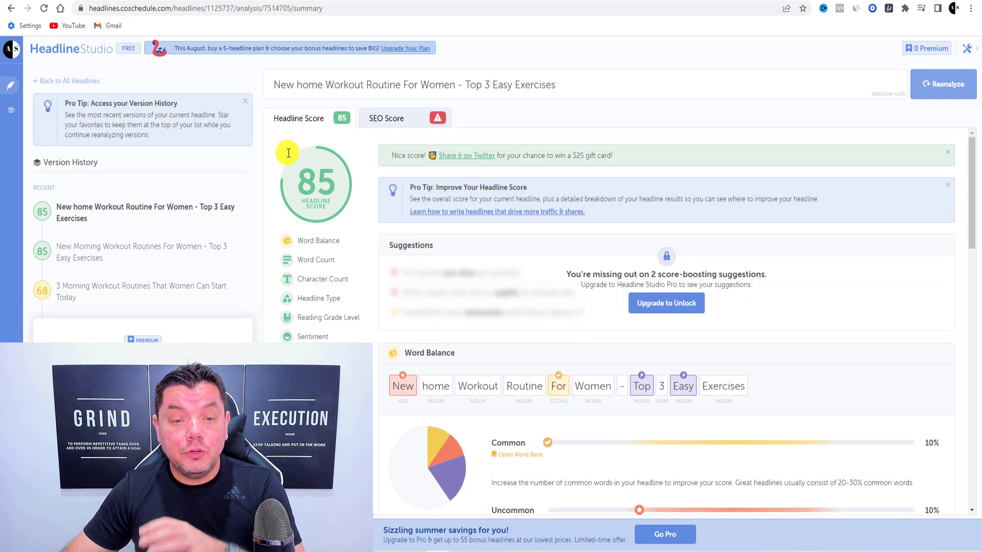
Examine the length, reading level and sentiment of "New Morning Workout Routines For Women - Top 3 Easy Exercises" and return to the "New home" version
{"action": "left_click", "coordinate": [80, 256]}
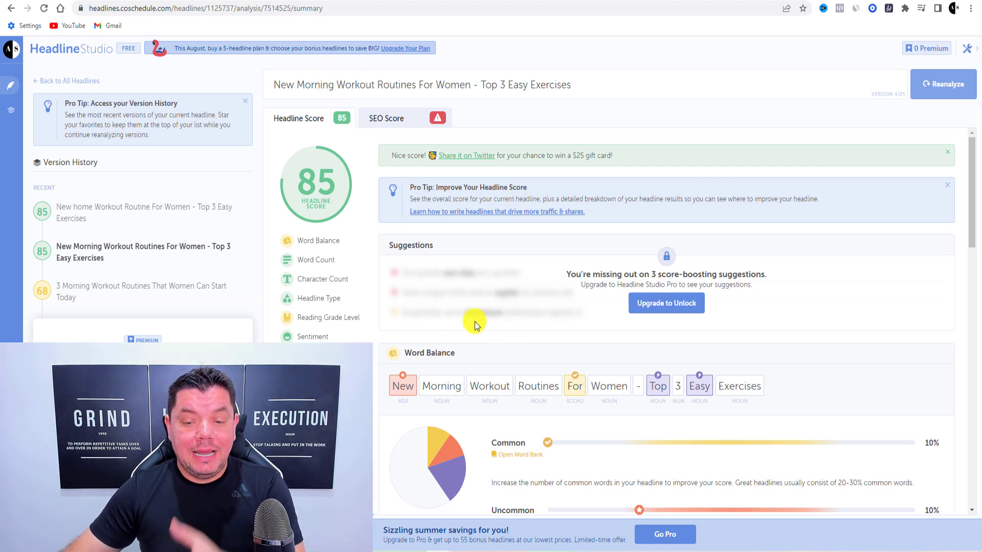
{"action": "scroll", "coordinate": [458, 329], "scroll_direction": "down", "scroll_amount": 4}
{"action": "scroll", "coordinate": [376, 268], "scroll_direction": "up", "scroll_amount": 4}
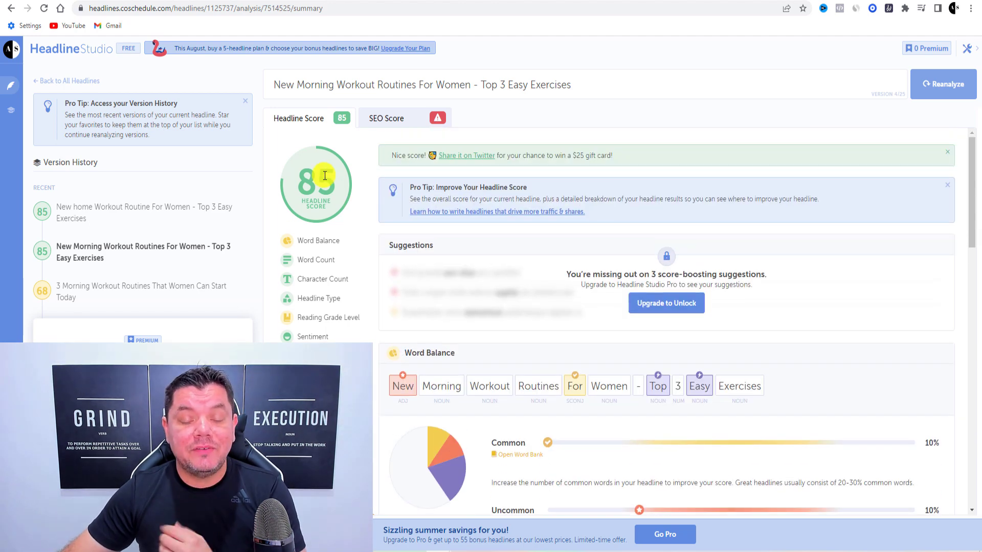
{"action": "scroll", "coordinate": [366, 213], "scroll_direction": "down", "scroll_amount": 15}
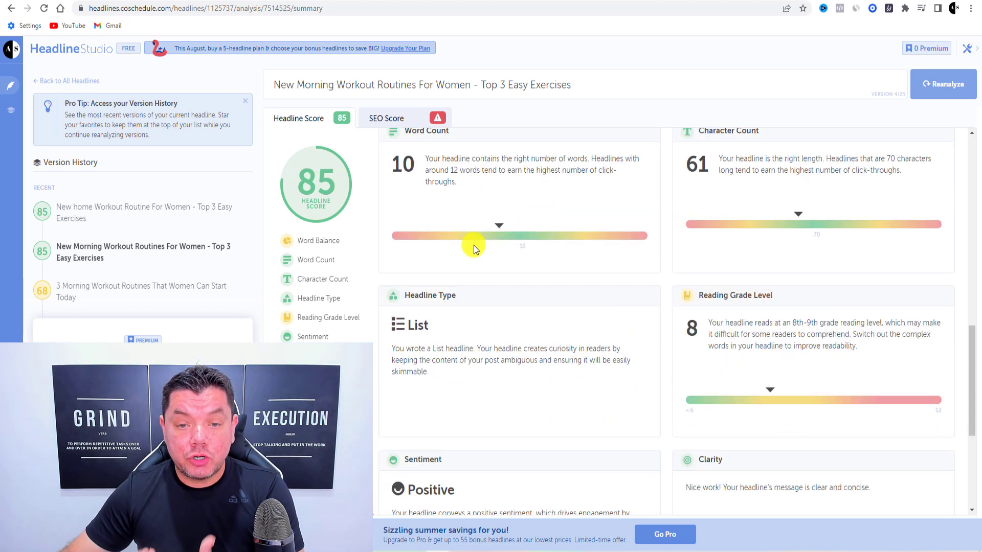
{"action": "scroll", "coordinate": [474, 244], "scroll_direction": "down", "scroll_amount": 5}
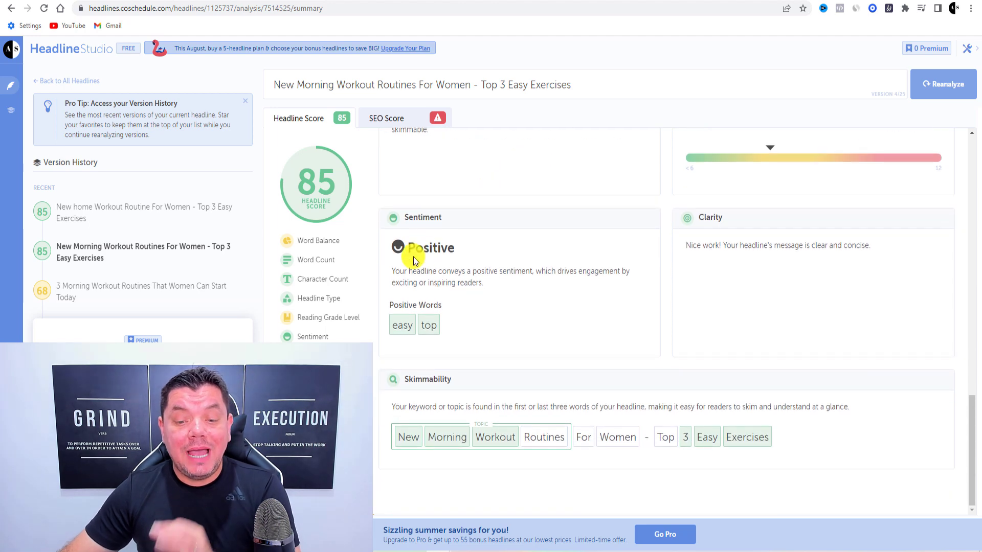
{"action": "scroll", "coordinate": [484, 305], "scroll_direction": "up", "scroll_amount": 3}
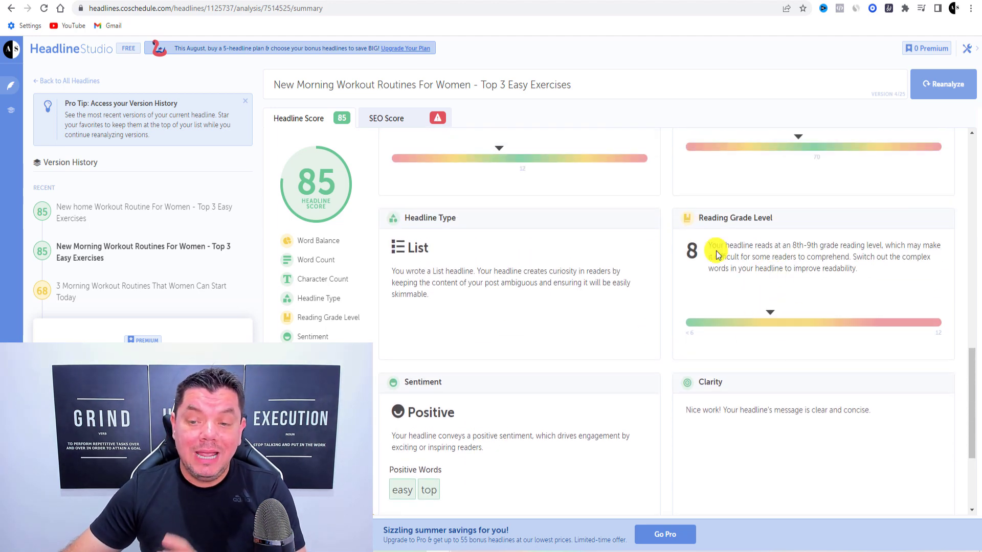
{"action": "scroll", "coordinate": [717, 280], "scroll_direction": "up", "scroll_amount": 12}
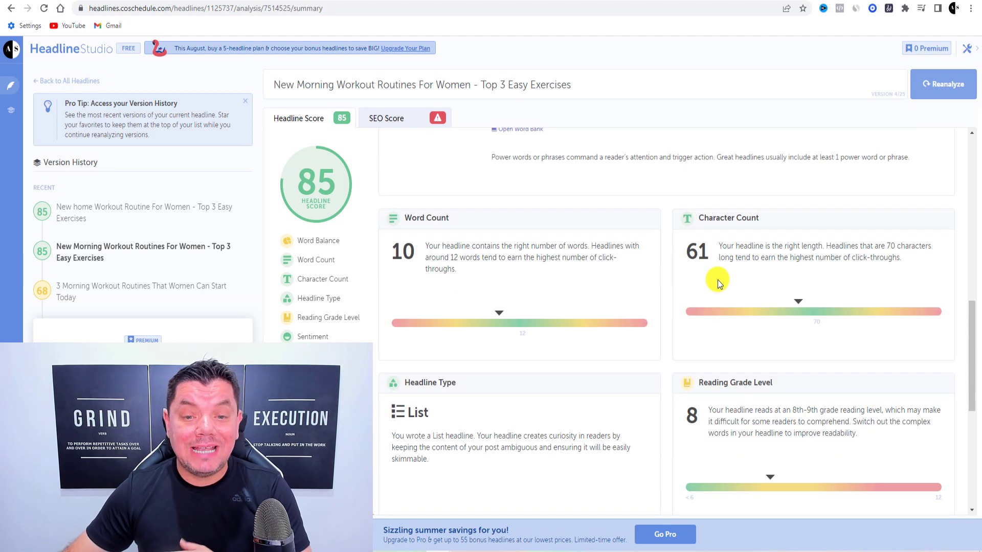
{"action": "scroll", "coordinate": [611, 289], "scroll_direction": "up", "scroll_amount": 3}
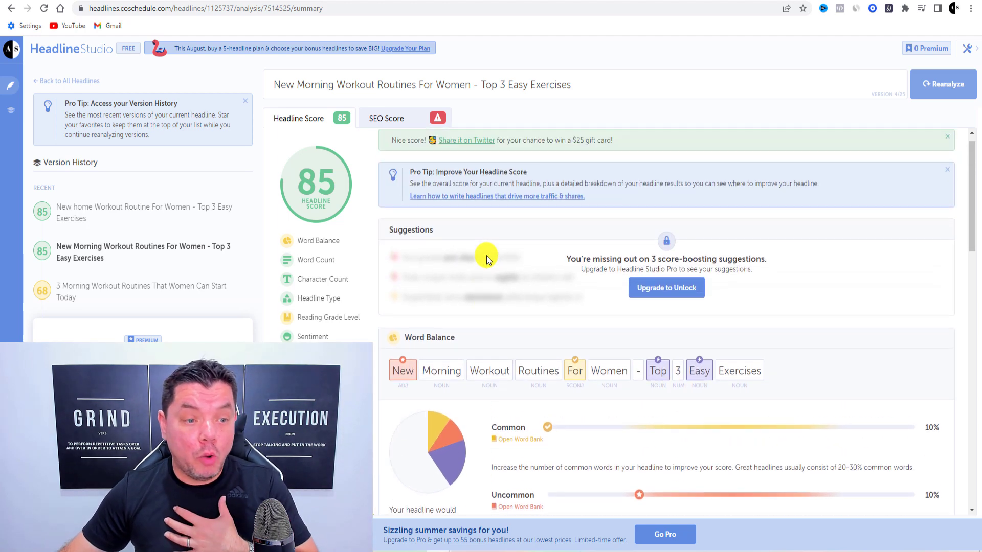
{"action": "left_click", "coordinate": [115, 215]}
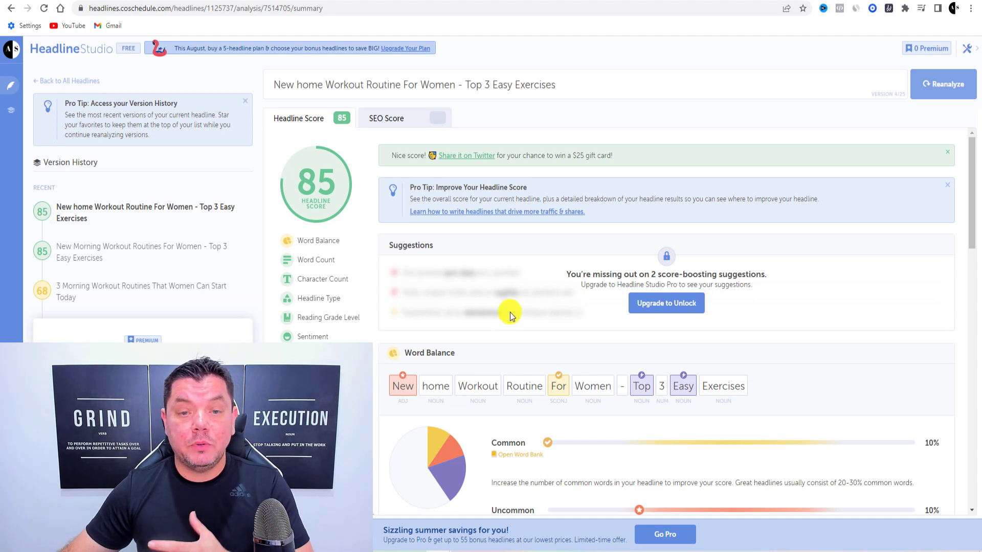